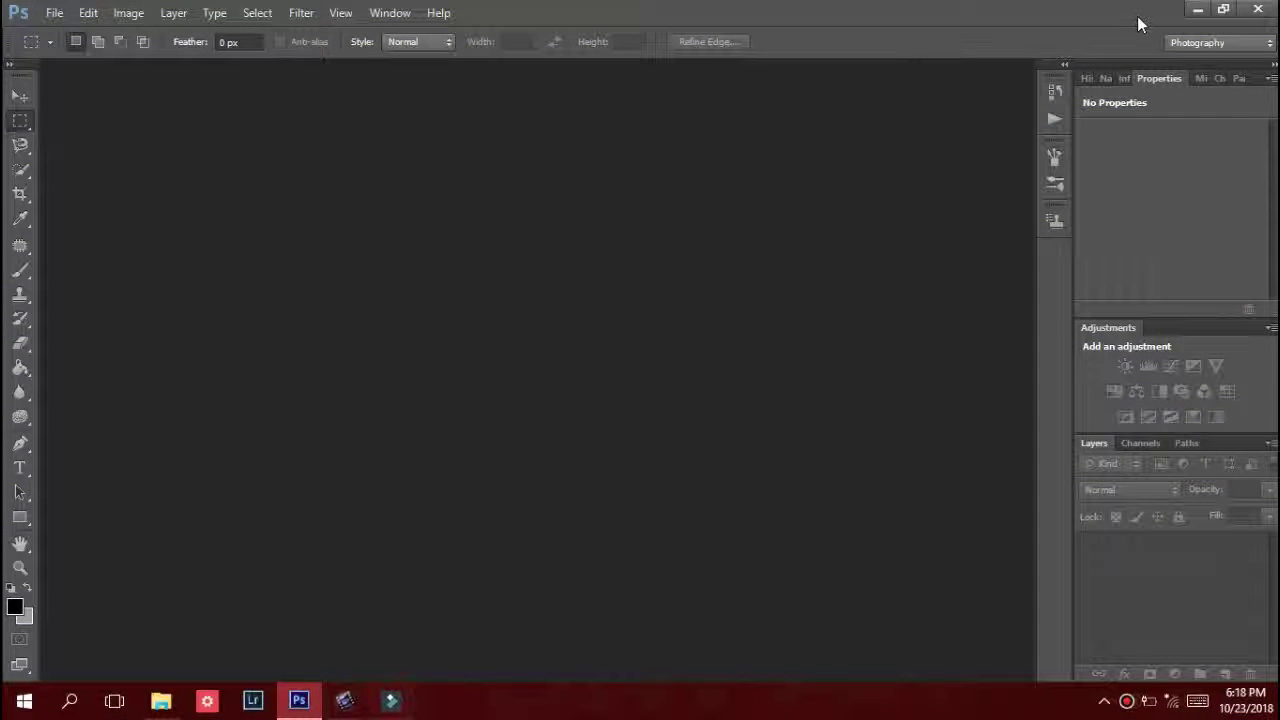
Open the park photo LRM_EXPORT_20181020_185722.jpg by dragging it from the desktop into Photoshop.
click(1200, 17)
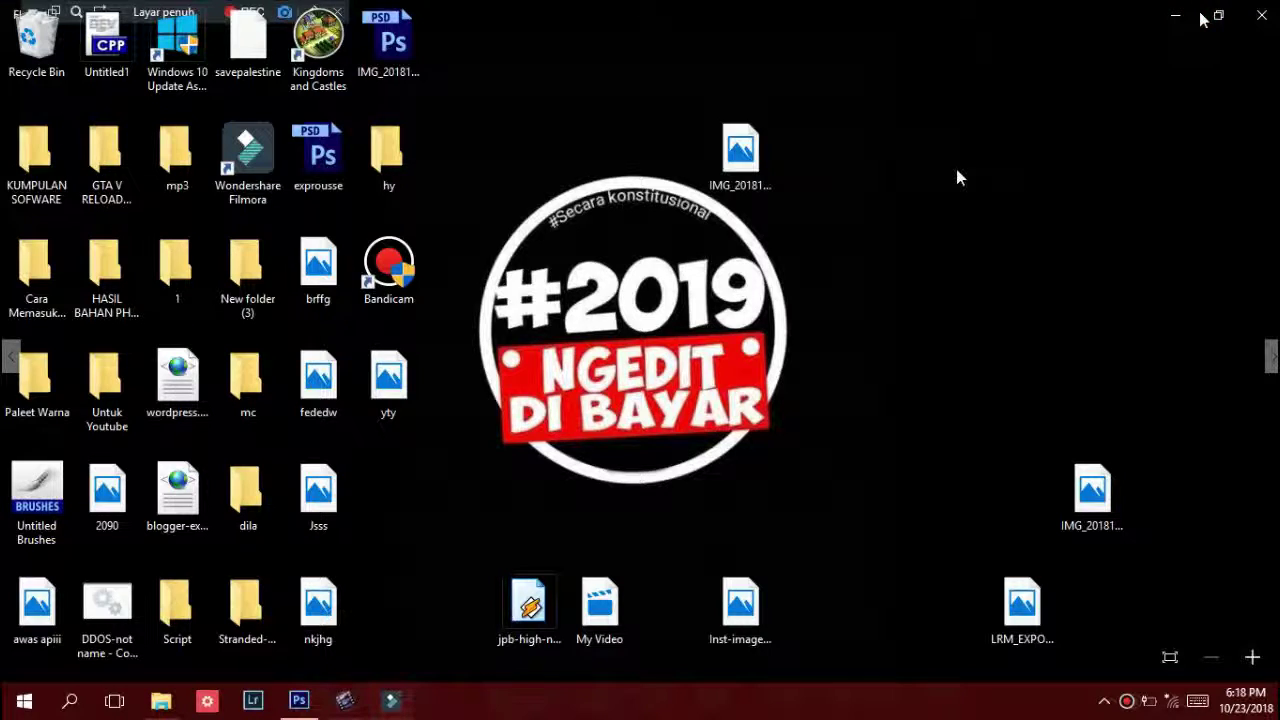
mouse_move(1092, 490)
mouse_down()
mouse_move(398, 650)
mouse_move(330, 532)
mouse_move(351, 395)
mouse_up()
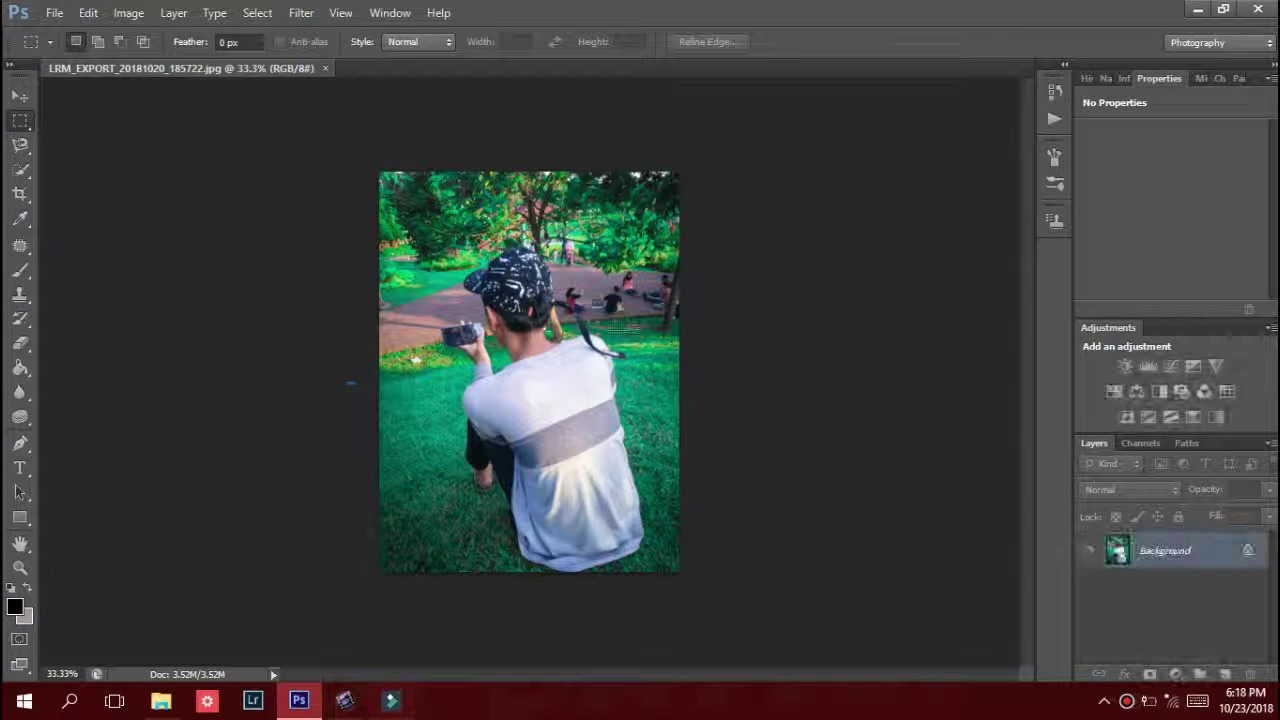
Resize the image to 2100 pixels wide (2100×2800) with proportions constrained, then view it whole.
click(124, 13)
mouse_move(156, 60)
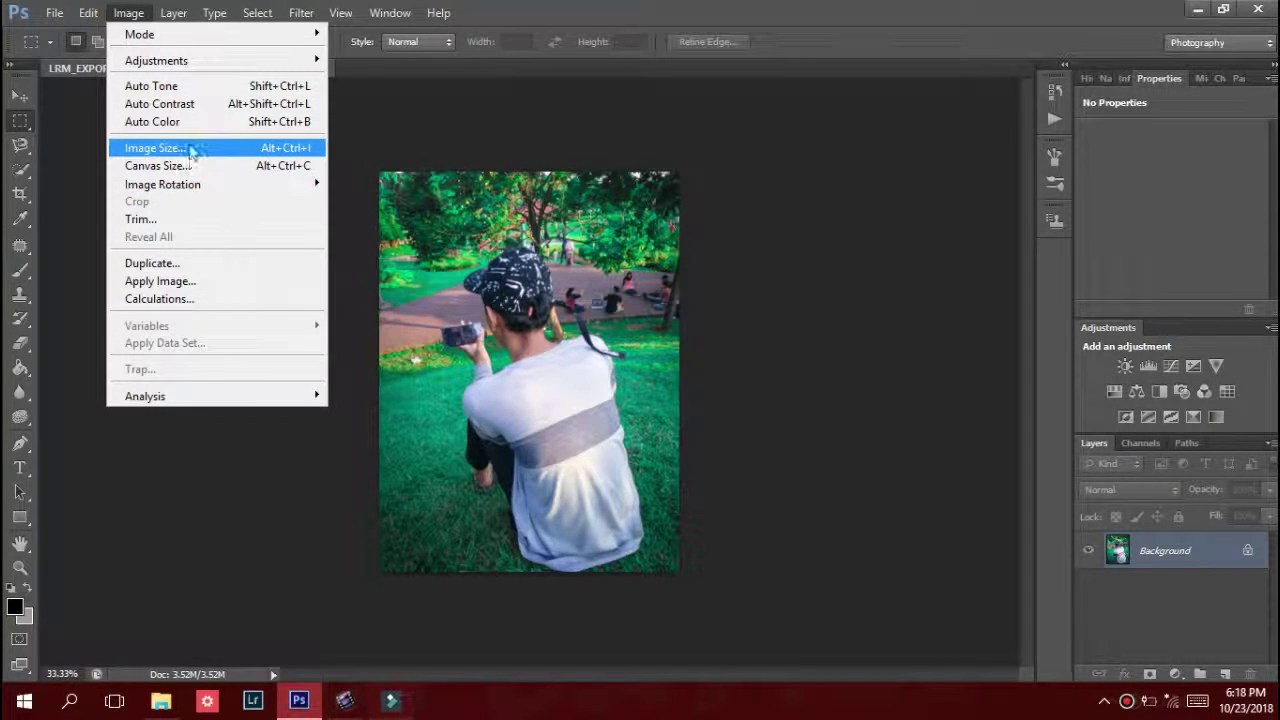
click(189, 147)
key(BackSpace)
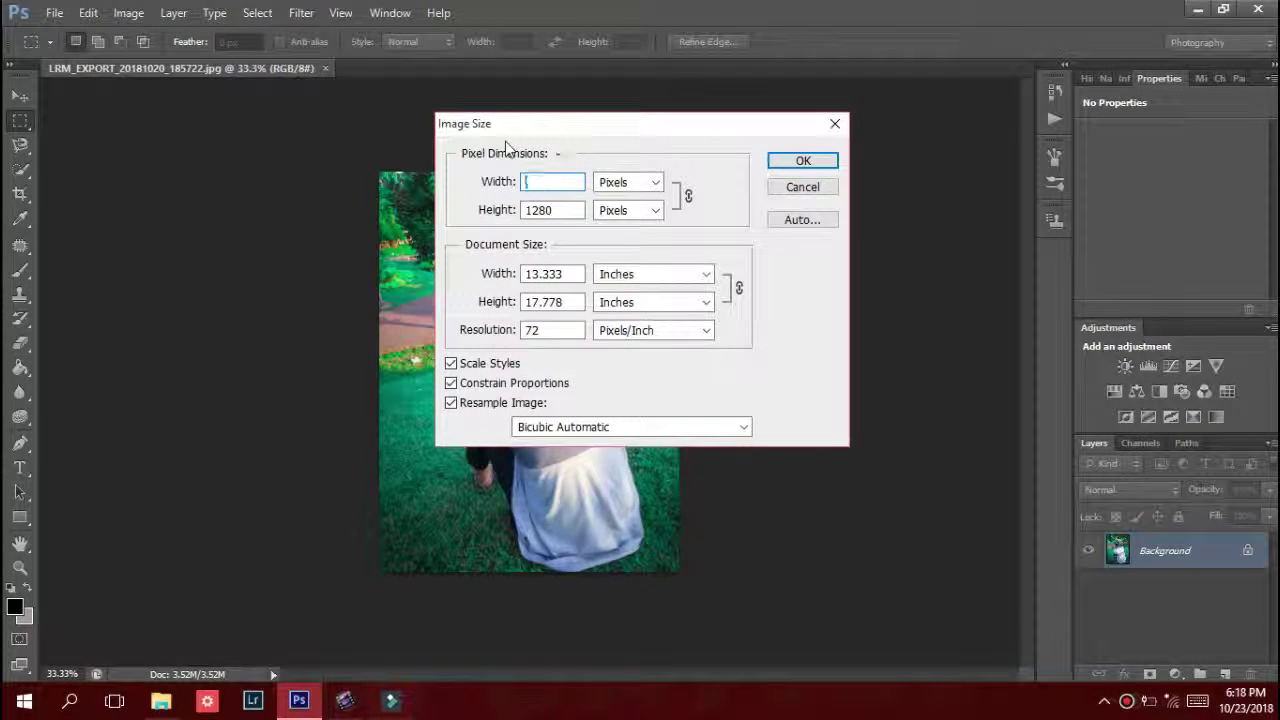
text(2100)
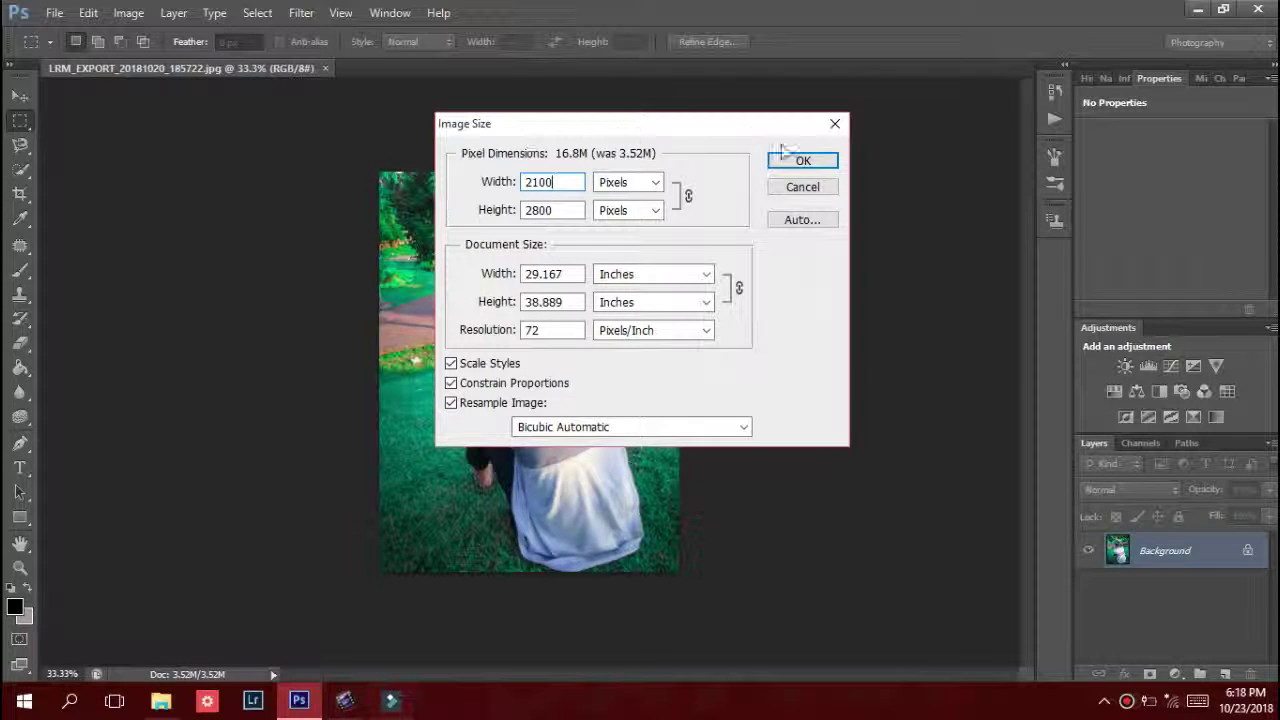
click(803, 160)
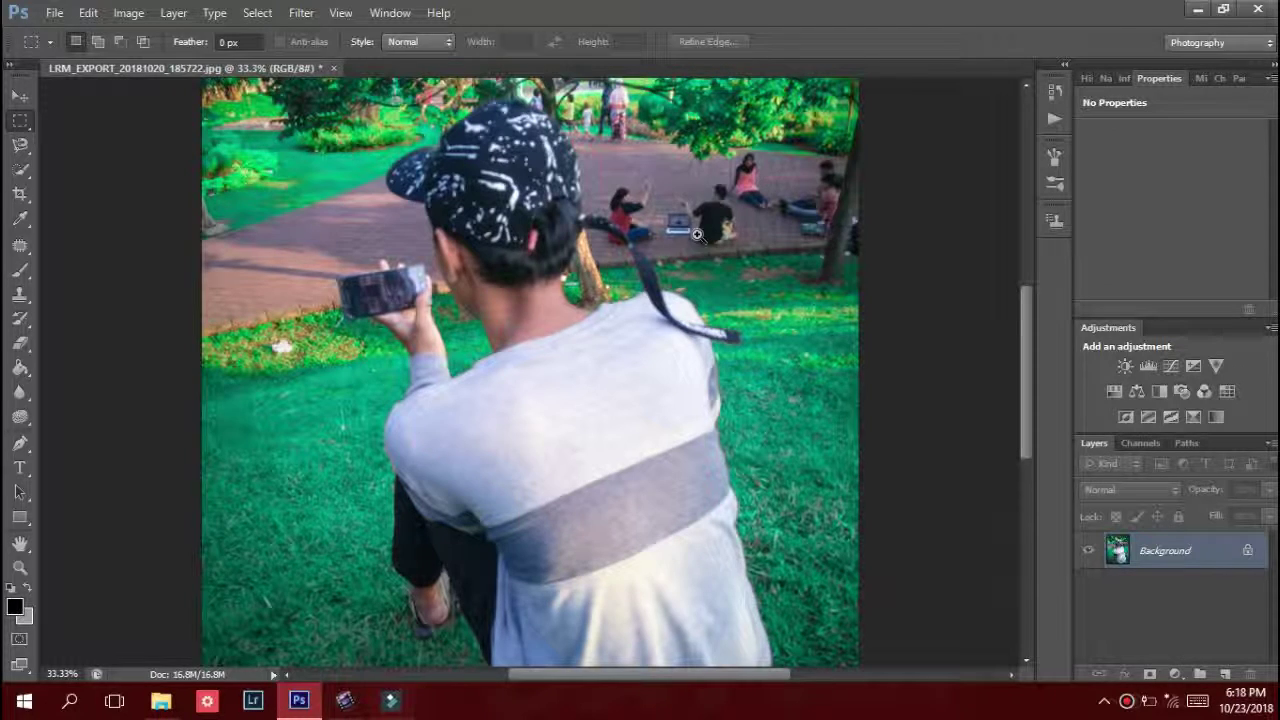
ctrl+alt+click(697, 234)
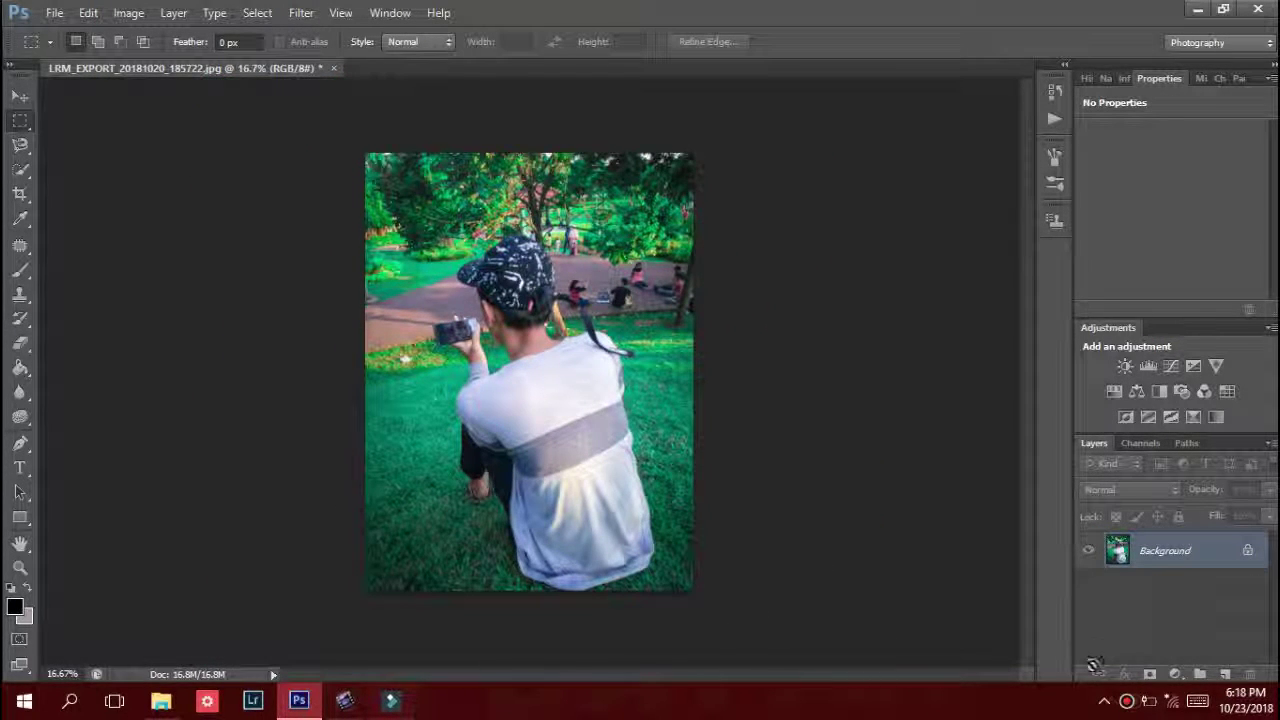
Add a layer mask to the photo layer and a Hue/Saturation adjustment layer above it.
click(1149, 675)
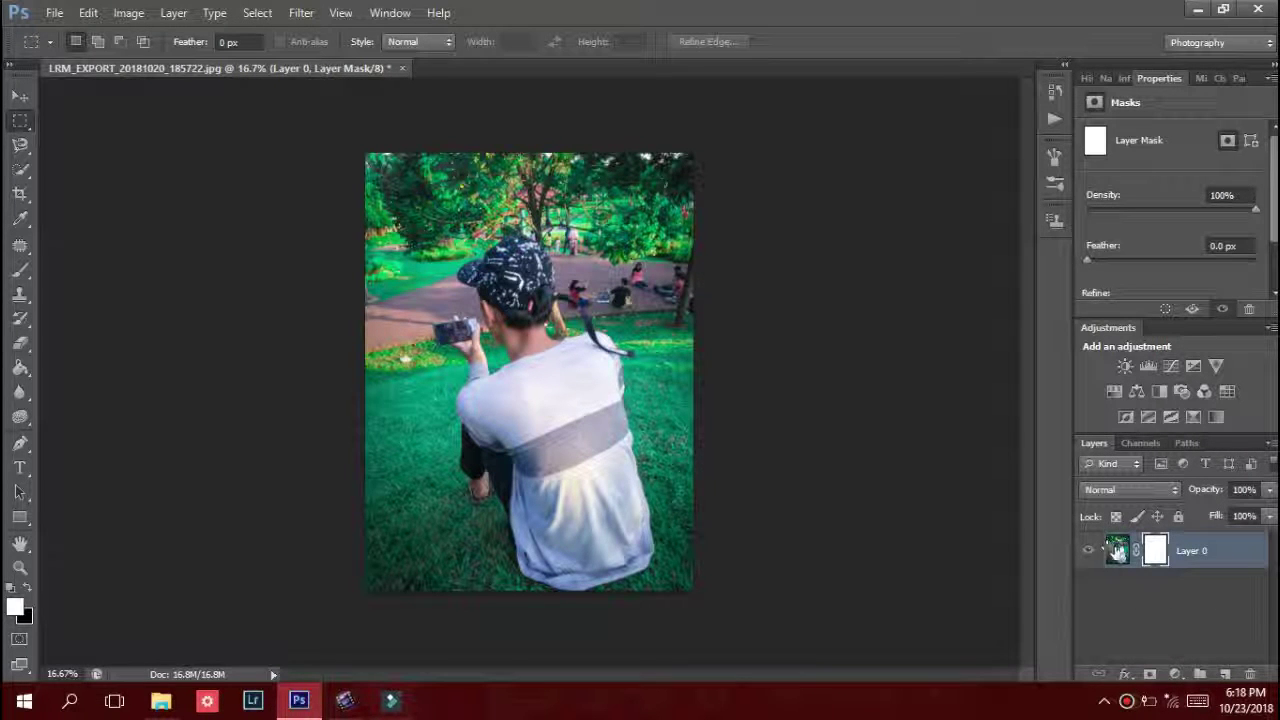
click(1117, 551)
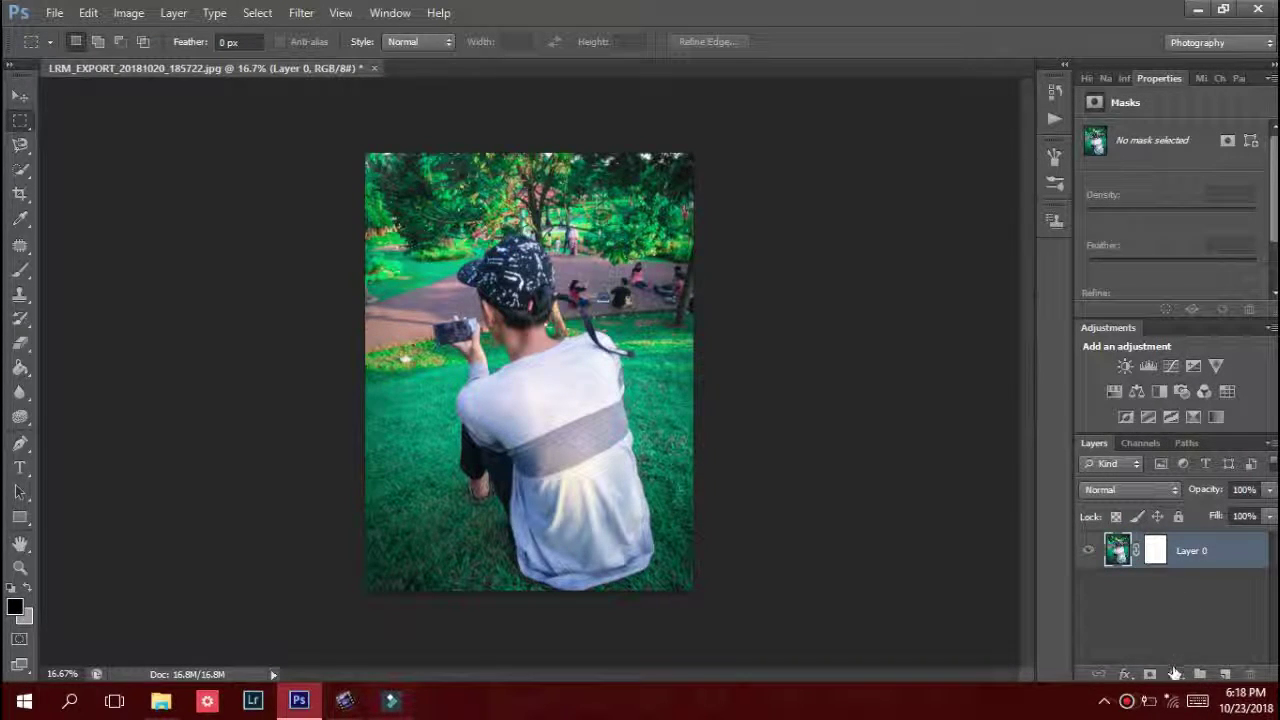
click(1175, 674)
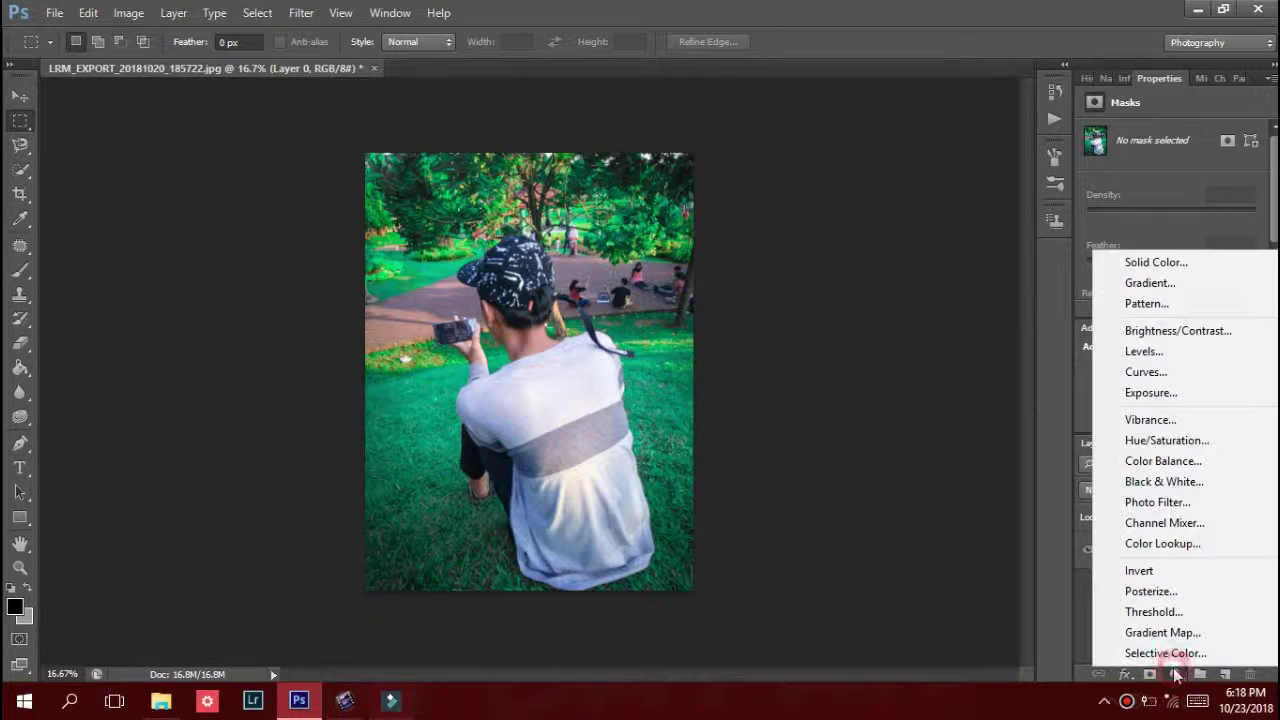
click(1165, 440)
Shift the Yellows hue to +98 in the Hue/Saturation layer.
click(1183, 163)
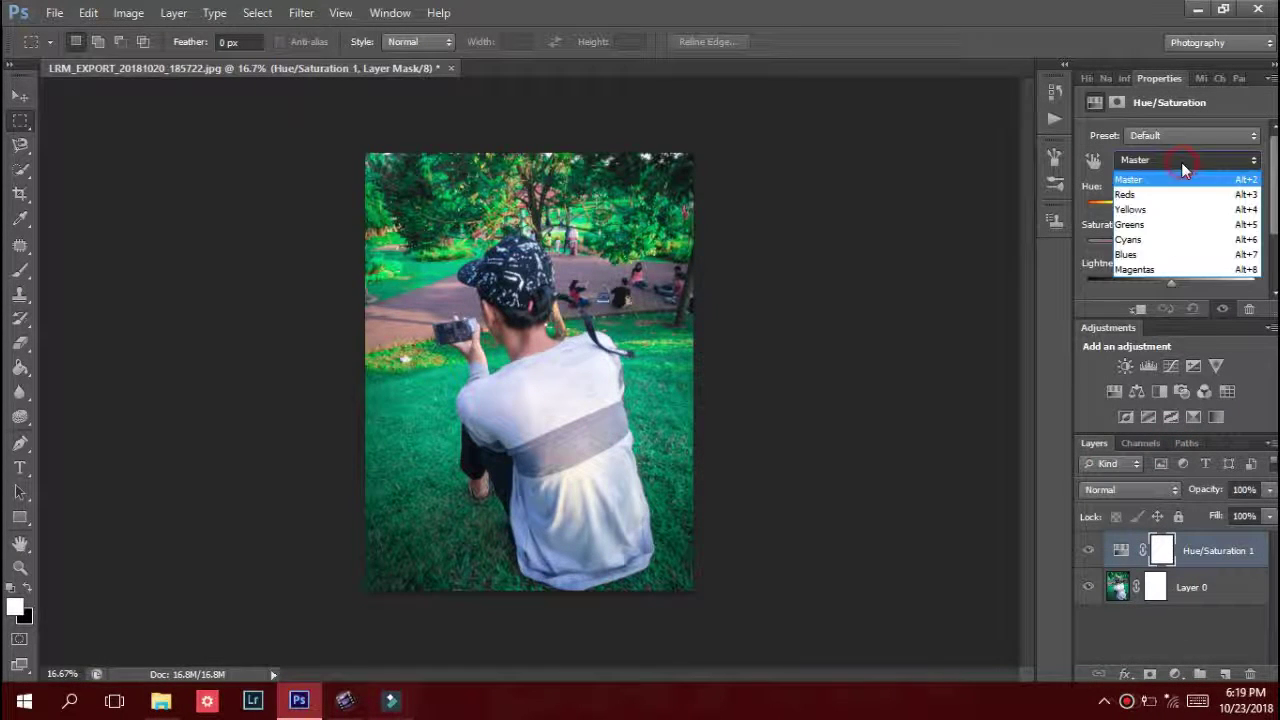
click(1165, 209)
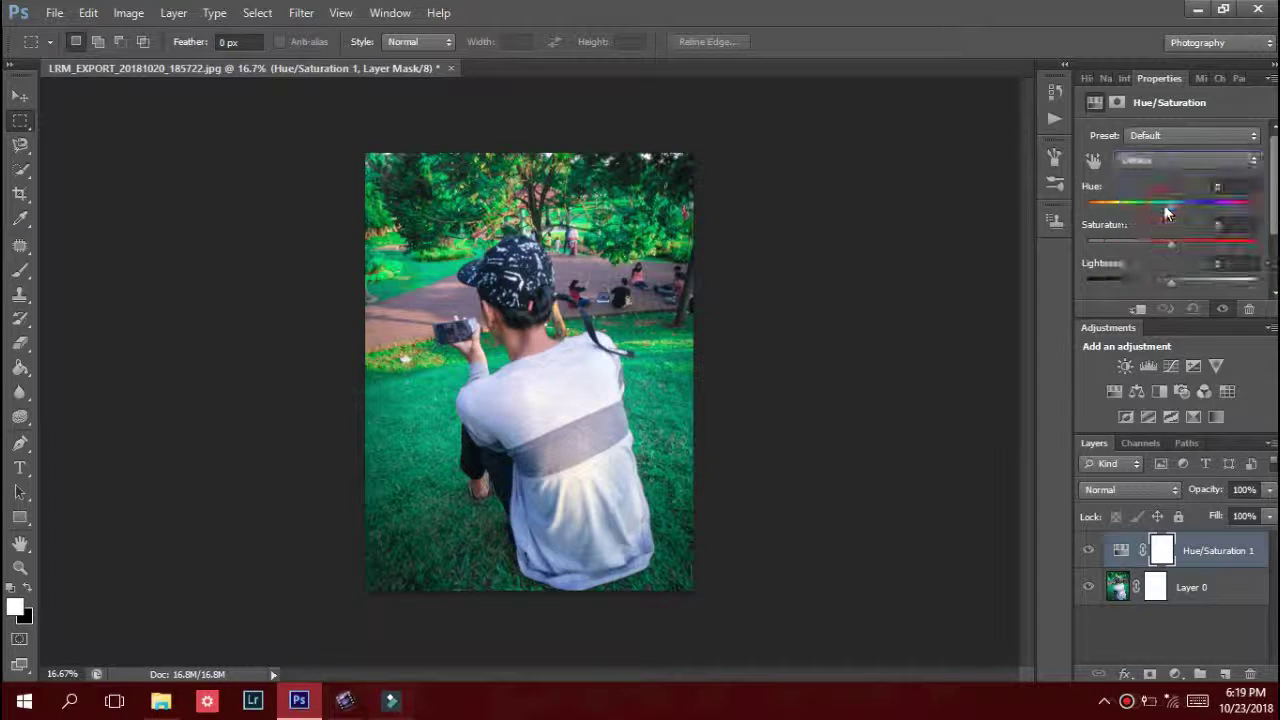
click(1178, 204)
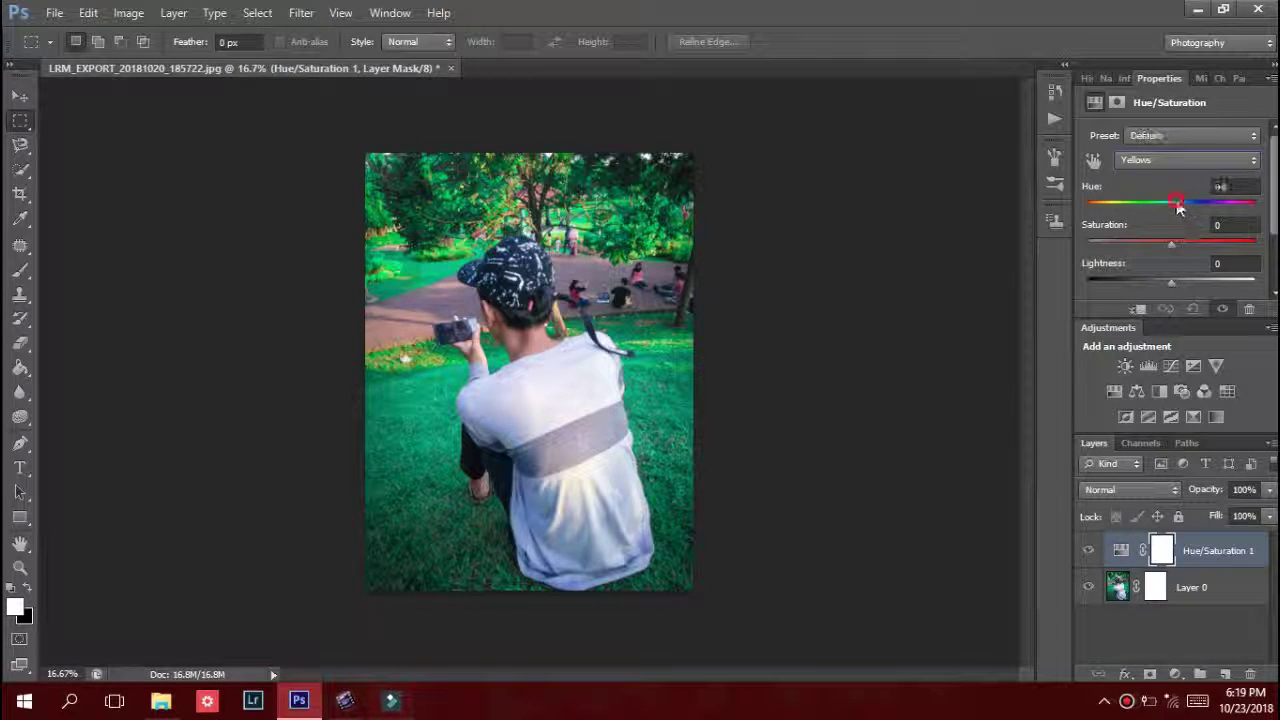
mouse_move(1178, 205)
mouse_down()
mouse_move(1256, 204)
mouse_move(1167, 205)
mouse_up()
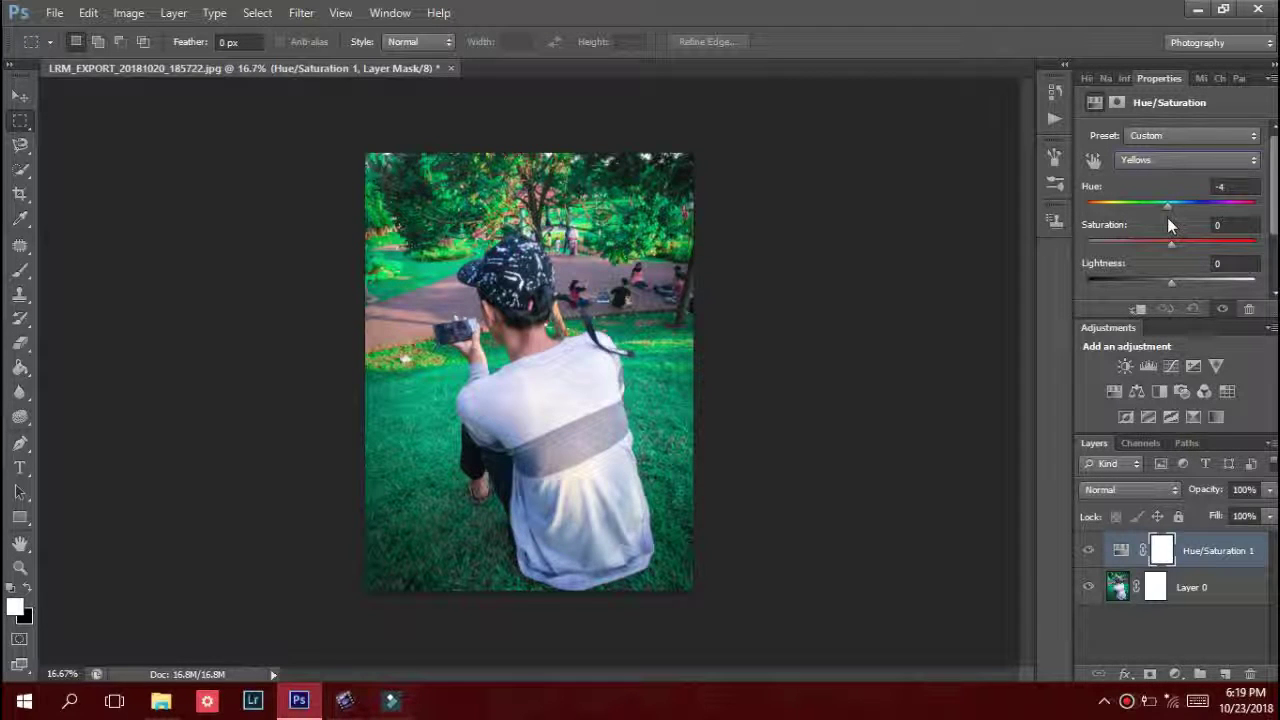
click(1174, 158)
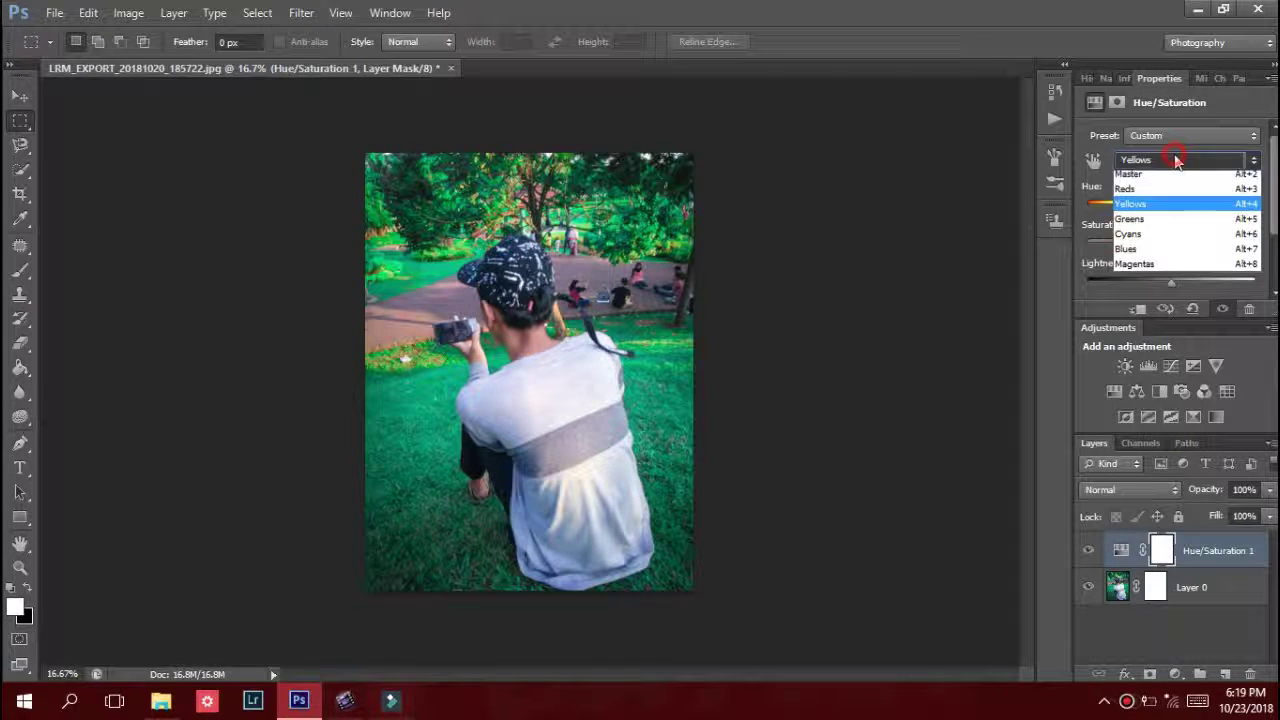
click(1145, 209)
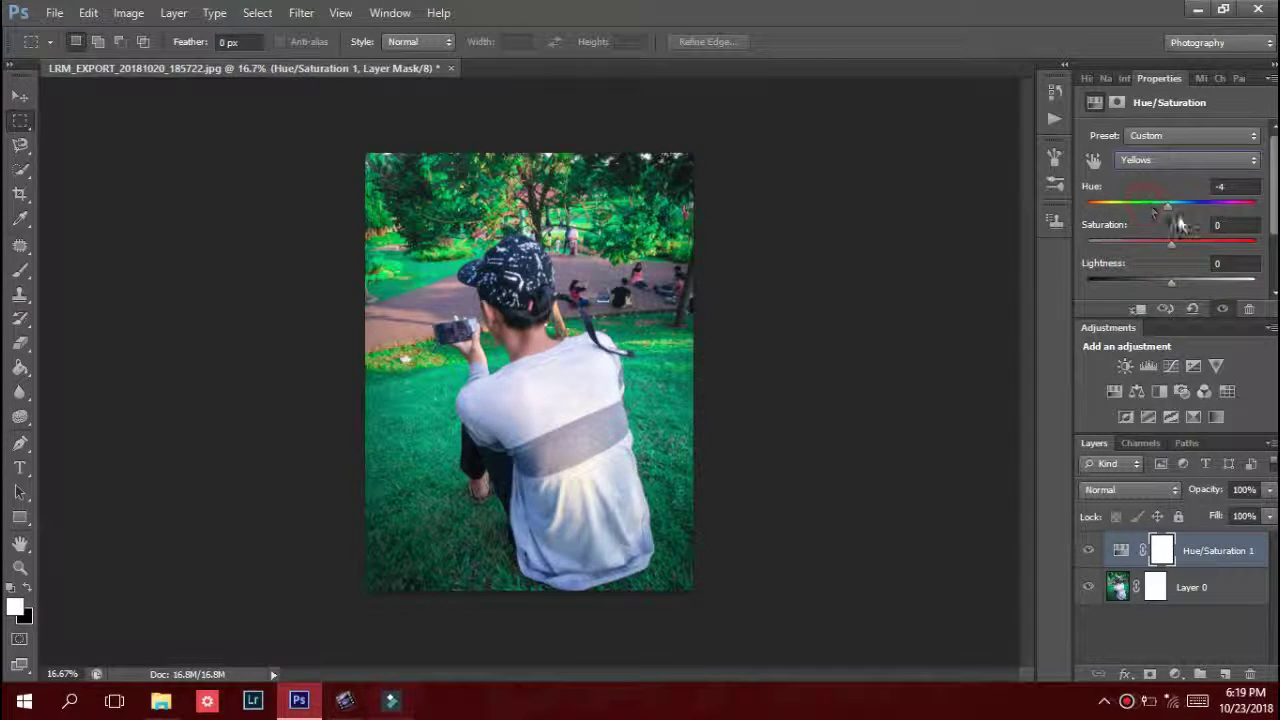
click(1184, 220)
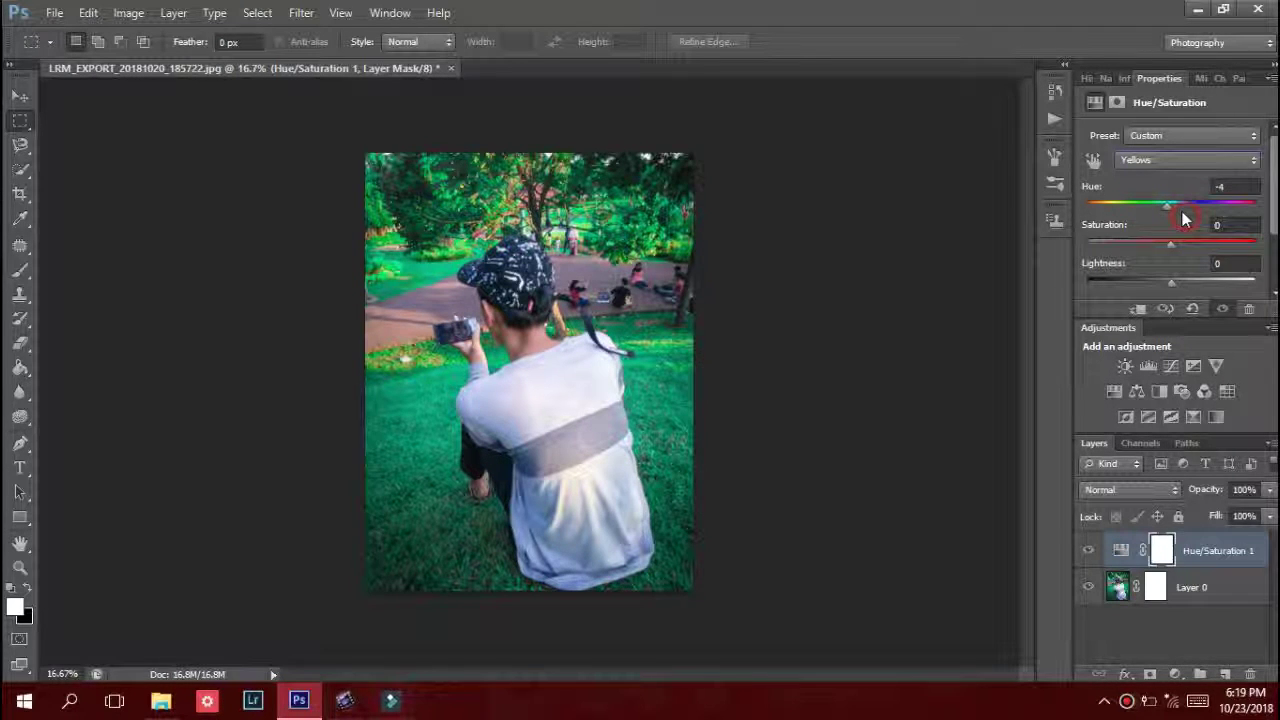
drag(1184, 220, 1221, 218)
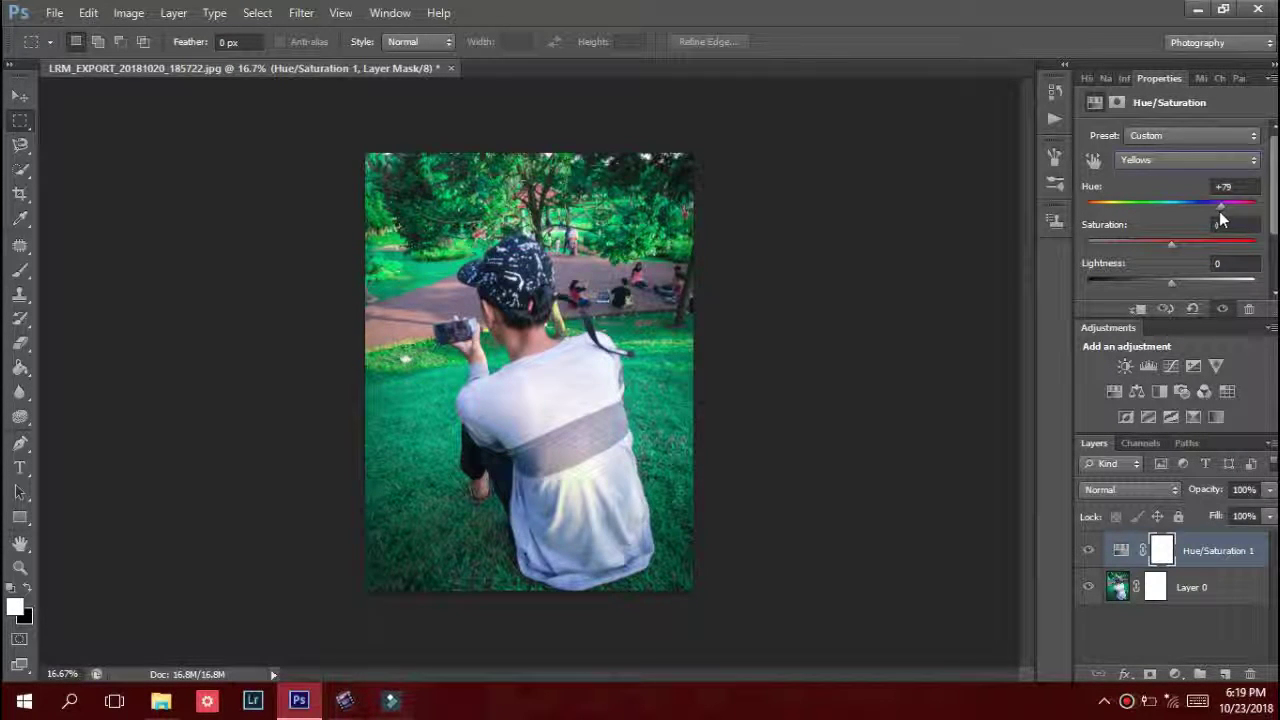
mouse_move(1221, 218)
mouse_down()
mouse_move(1208, 217)
mouse_move(1270, 212)
mouse_up()
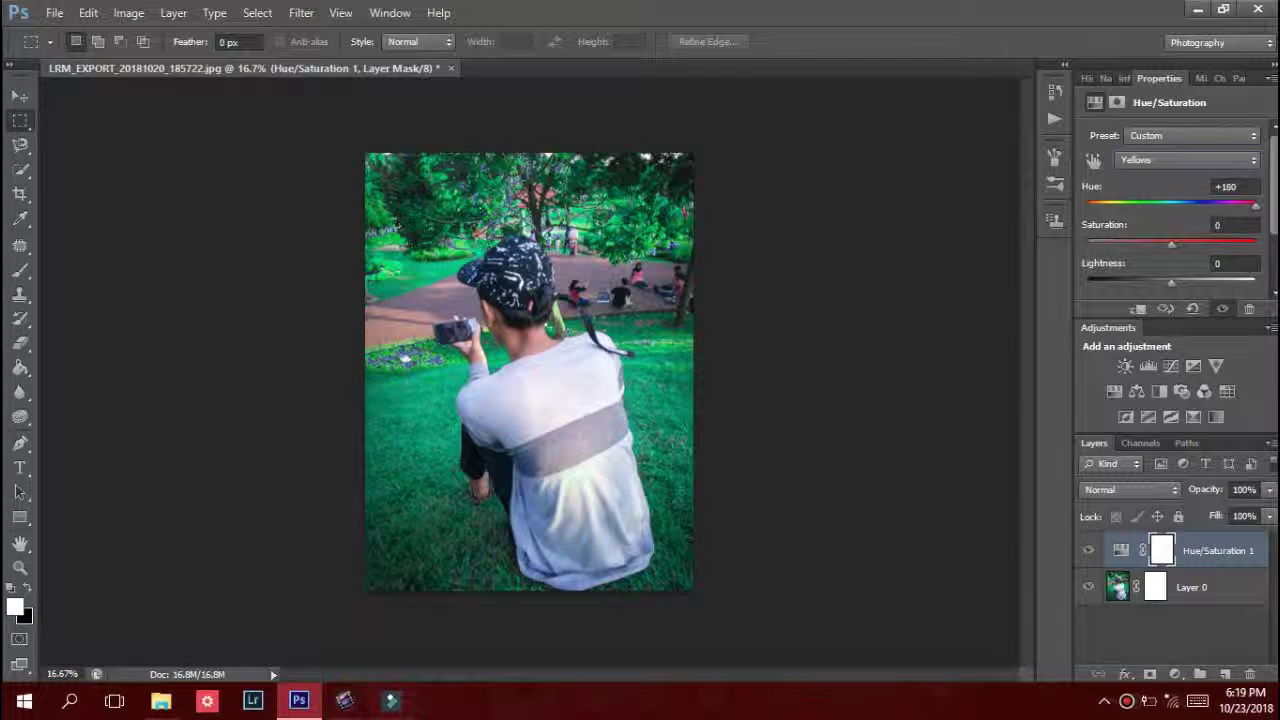
click(1218, 166)
Shift the Greens hue toward cyan and set the Cyans hue to +32.
click(1150, 225)
mouse_move(1171, 204)
mouse_down()
mouse_move(1203, 218)
mouse_move(1153, 215)
mouse_move(1275, 206)
mouse_move(1187, 235)
mouse_move(1222, 227)
mouse_up()
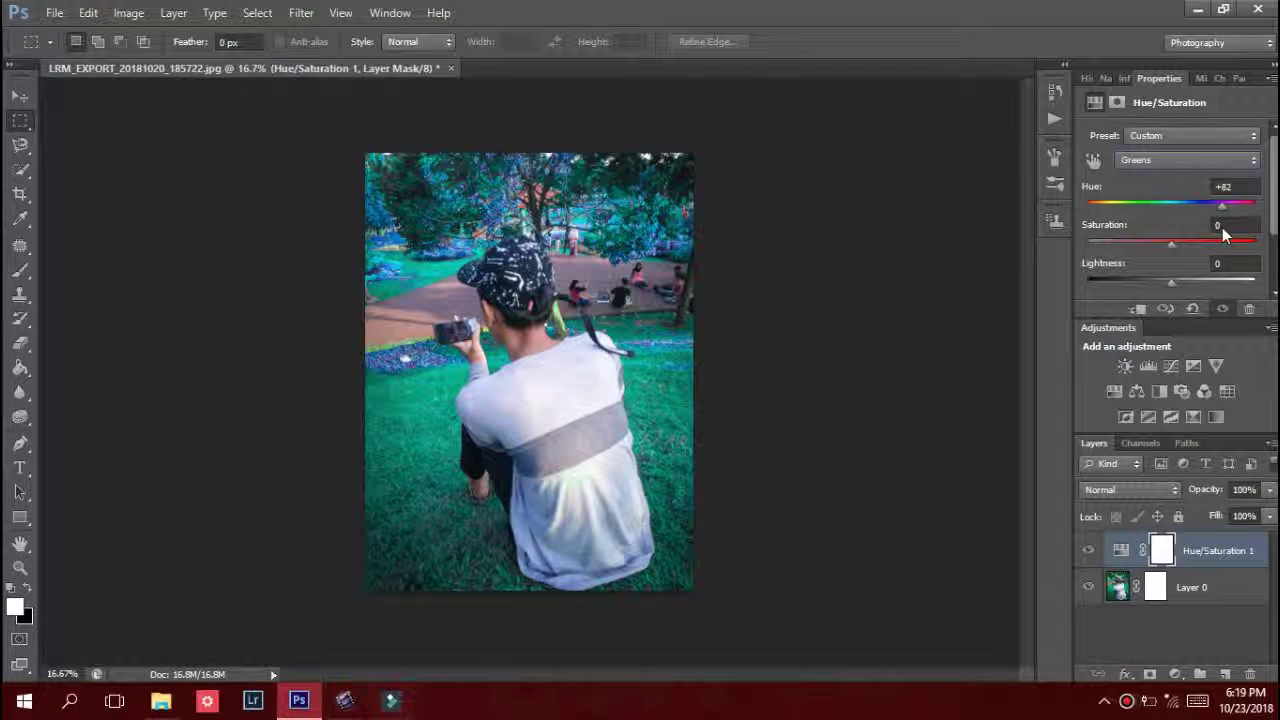
click(1193, 158)
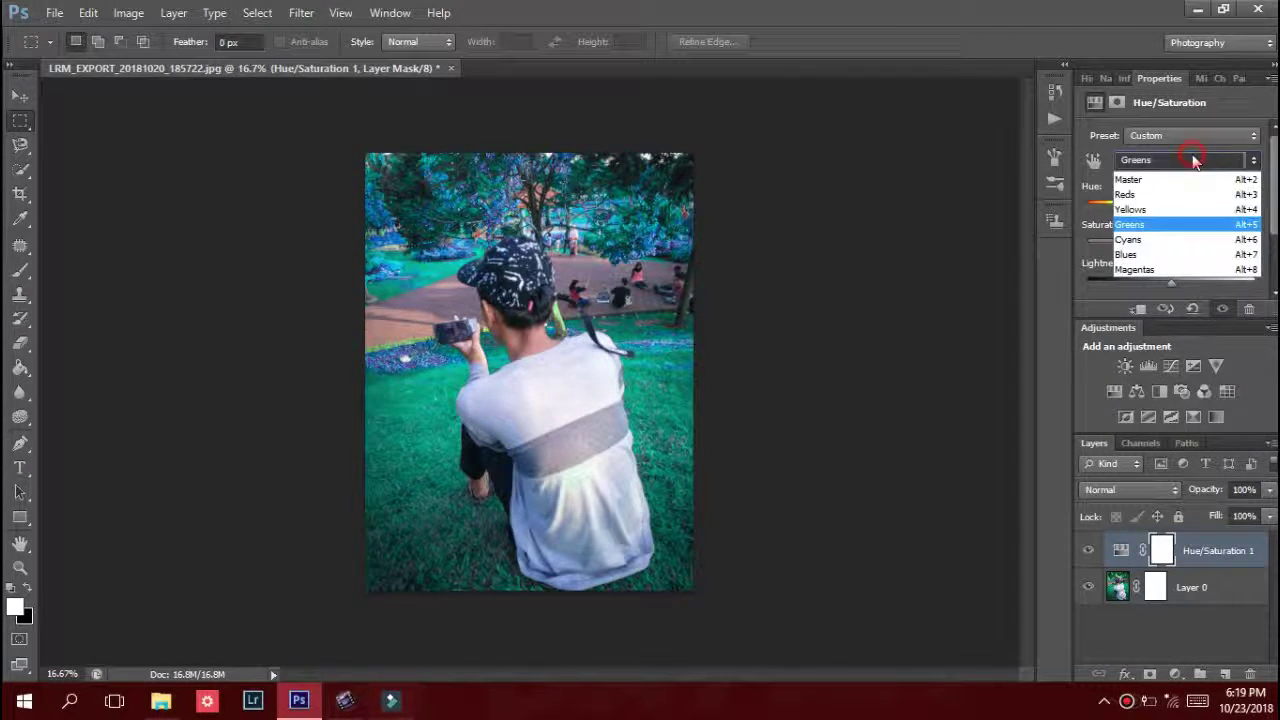
click(1165, 244)
mouse_move(1172, 206)
mouse_down()
mouse_move(1250, 242)
mouse_move(1198, 240)
mouse_up()
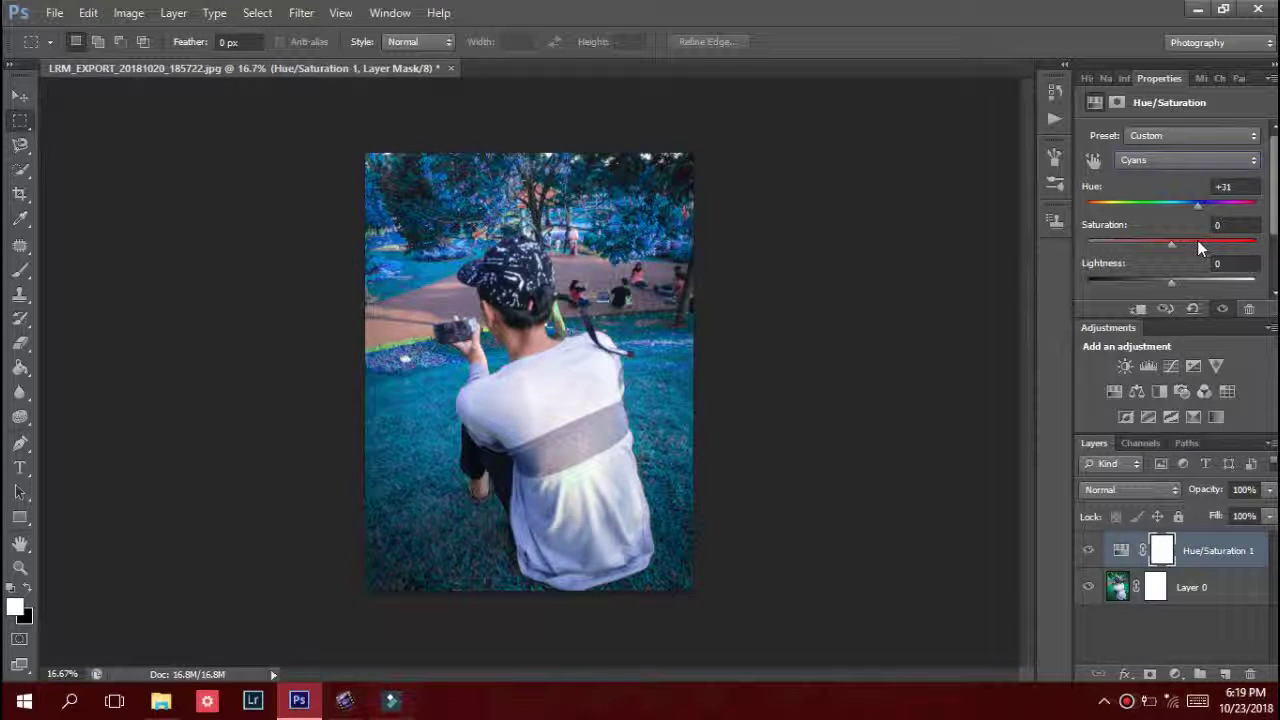
Raise the Cyans saturation to +20 and lightness to +21.
click(1185, 160)
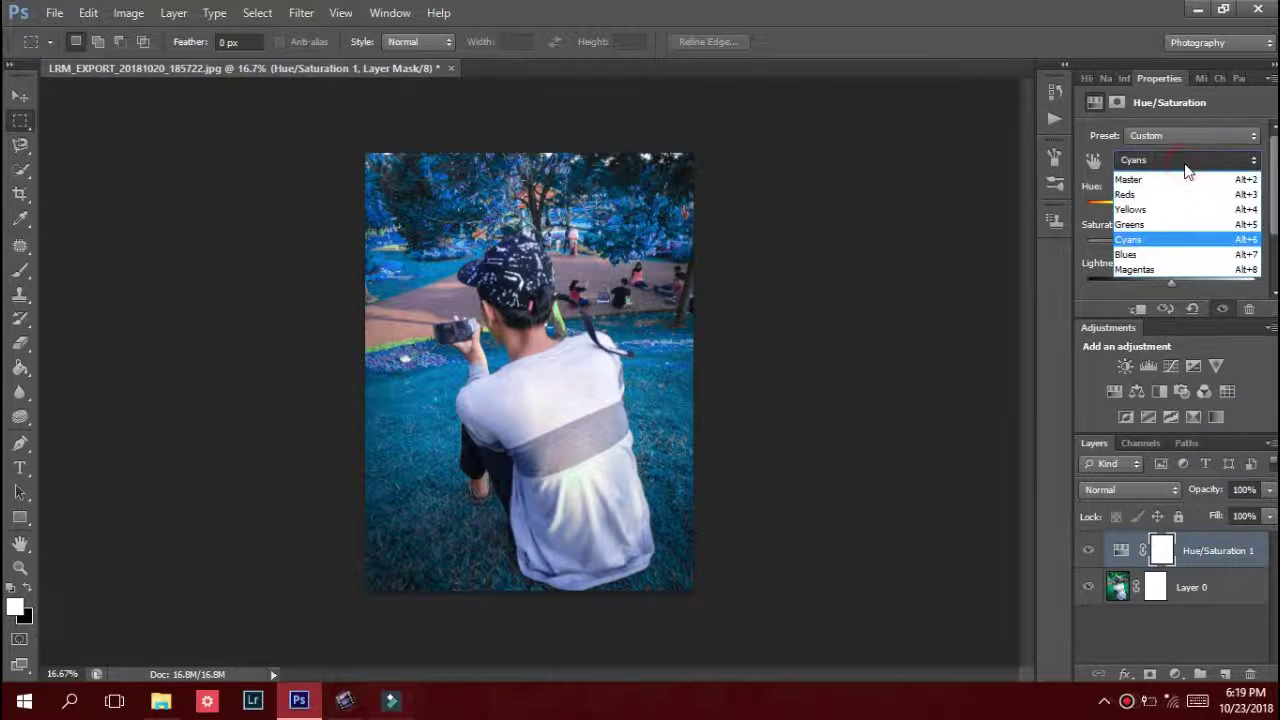
click(1185, 232)
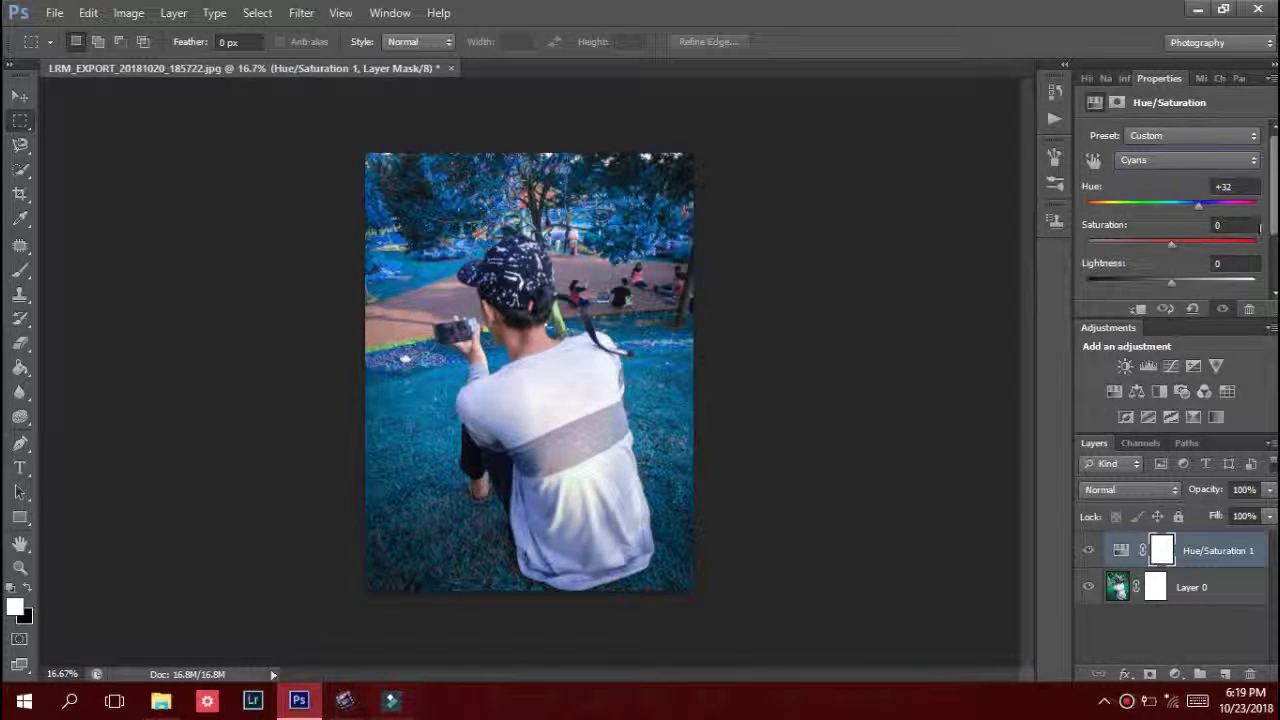
mouse_move(1171, 244)
mouse_down()
mouse_move(1155, 246)
mouse_move(1188, 256)
mouse_move(1153, 308)
mouse_move(1188, 312)
mouse_up()
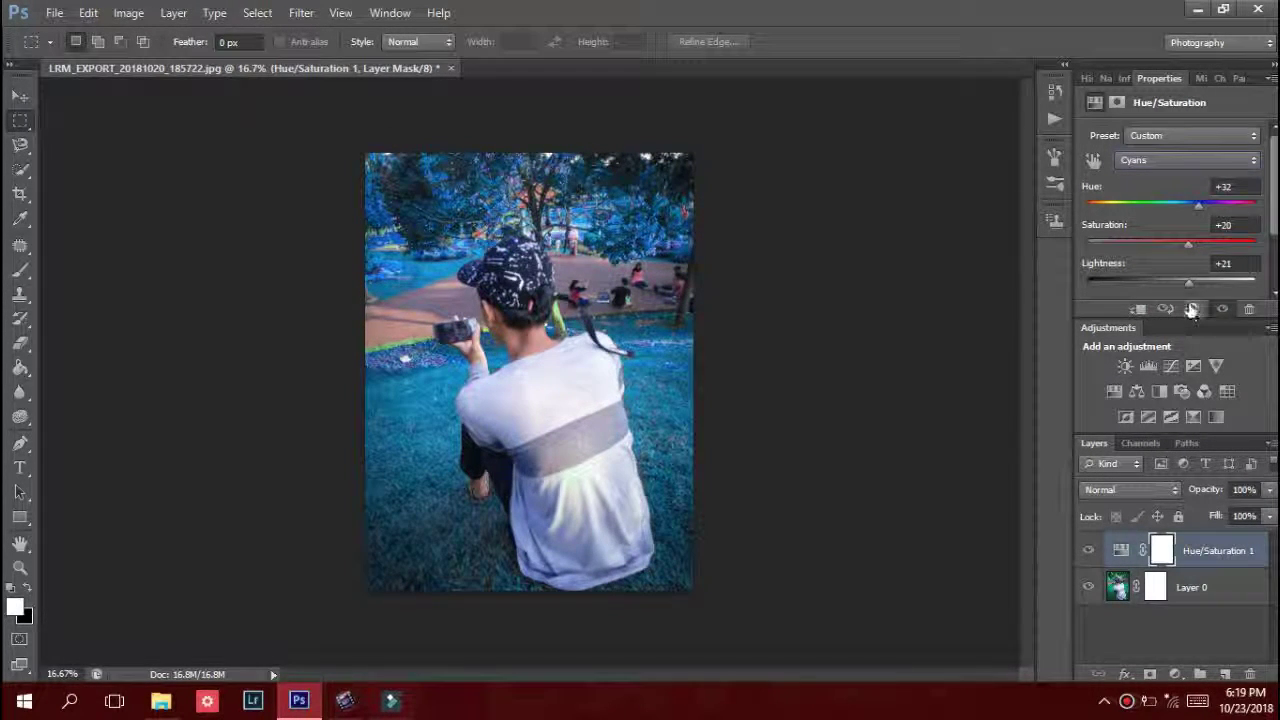
click(1177, 160)
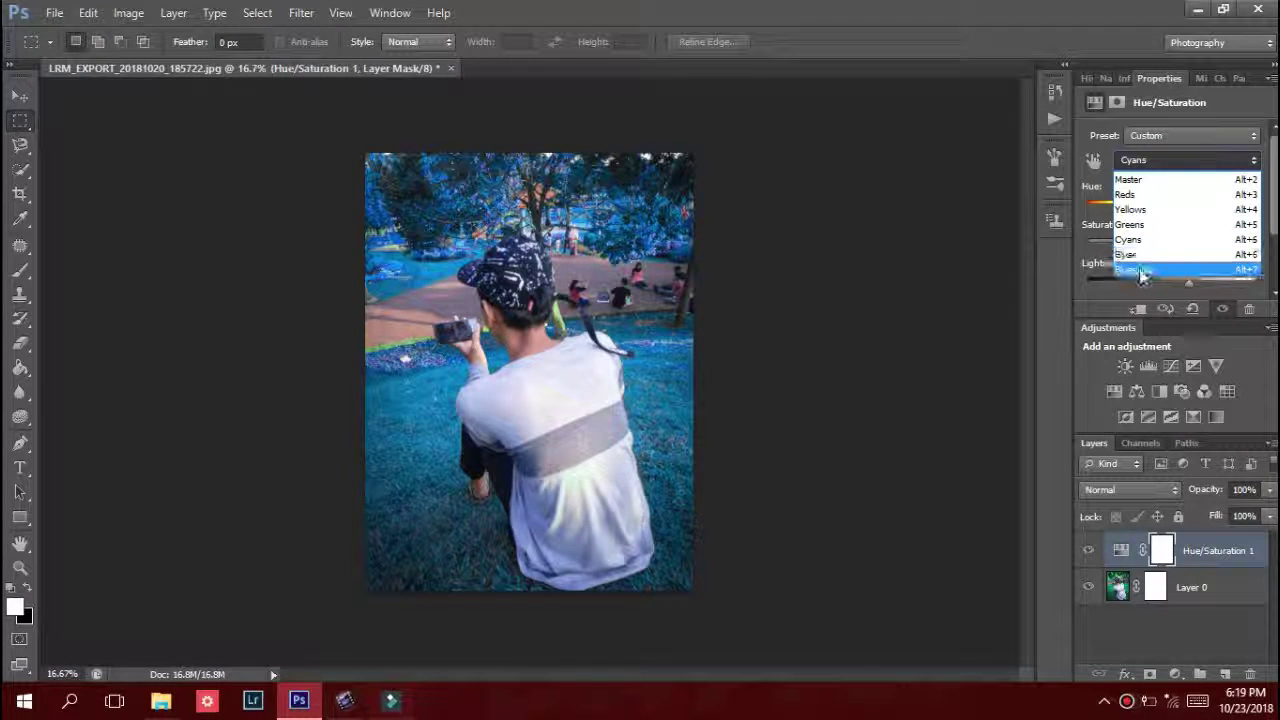
Push the Yellows hue up to about +150.
click(1143, 209)
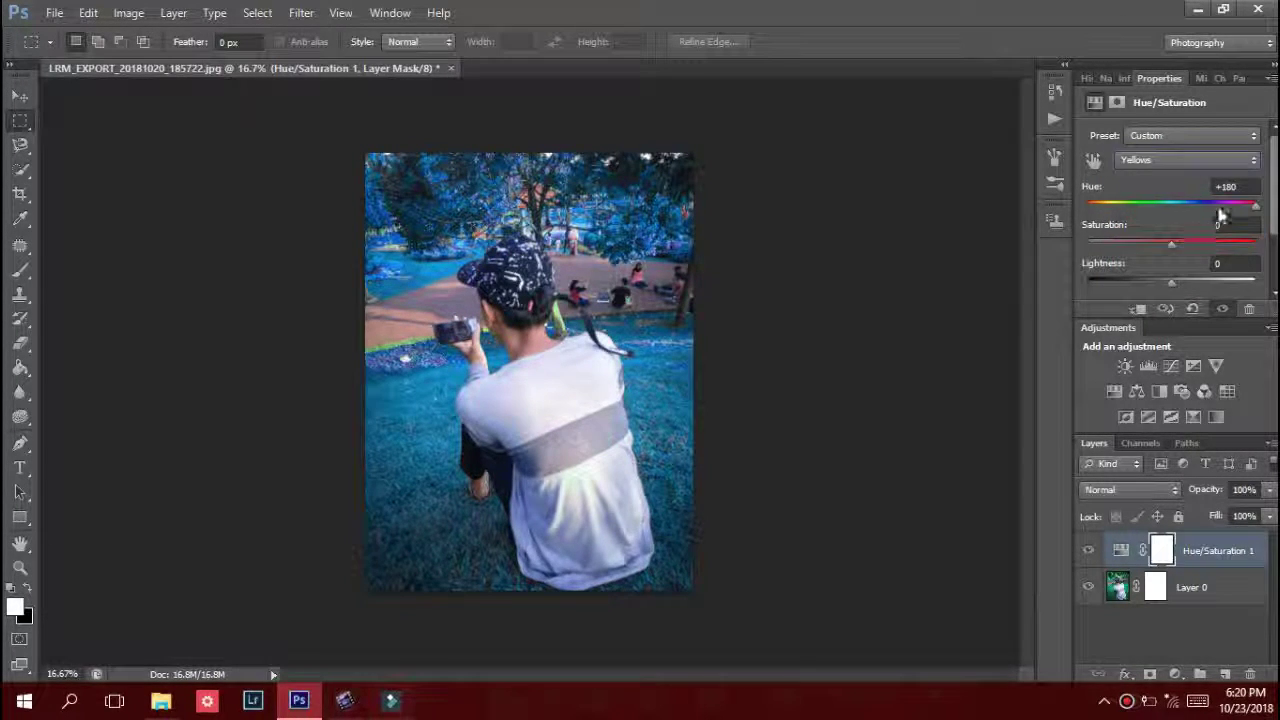
mouse_move(1220, 215)
mouse_down()
mouse_move(1101, 235)
mouse_move(1189, 250)
mouse_up()
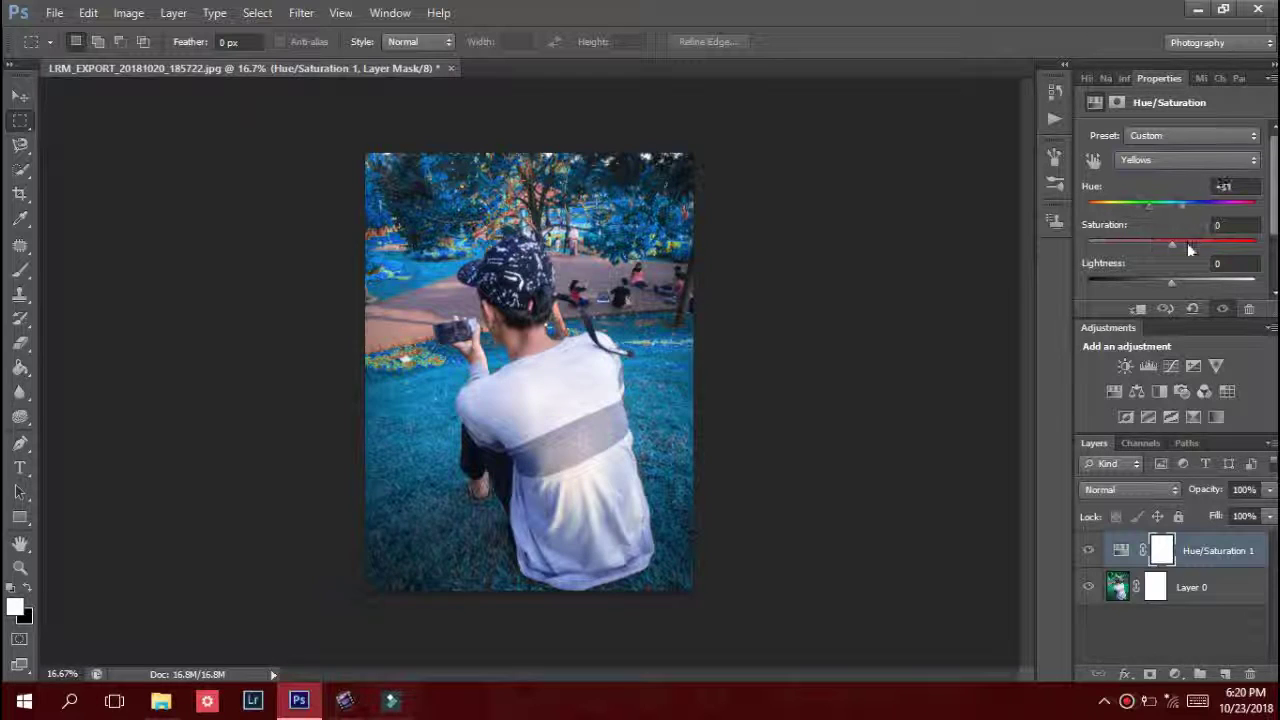
drag(1189, 250, 1246, 232)
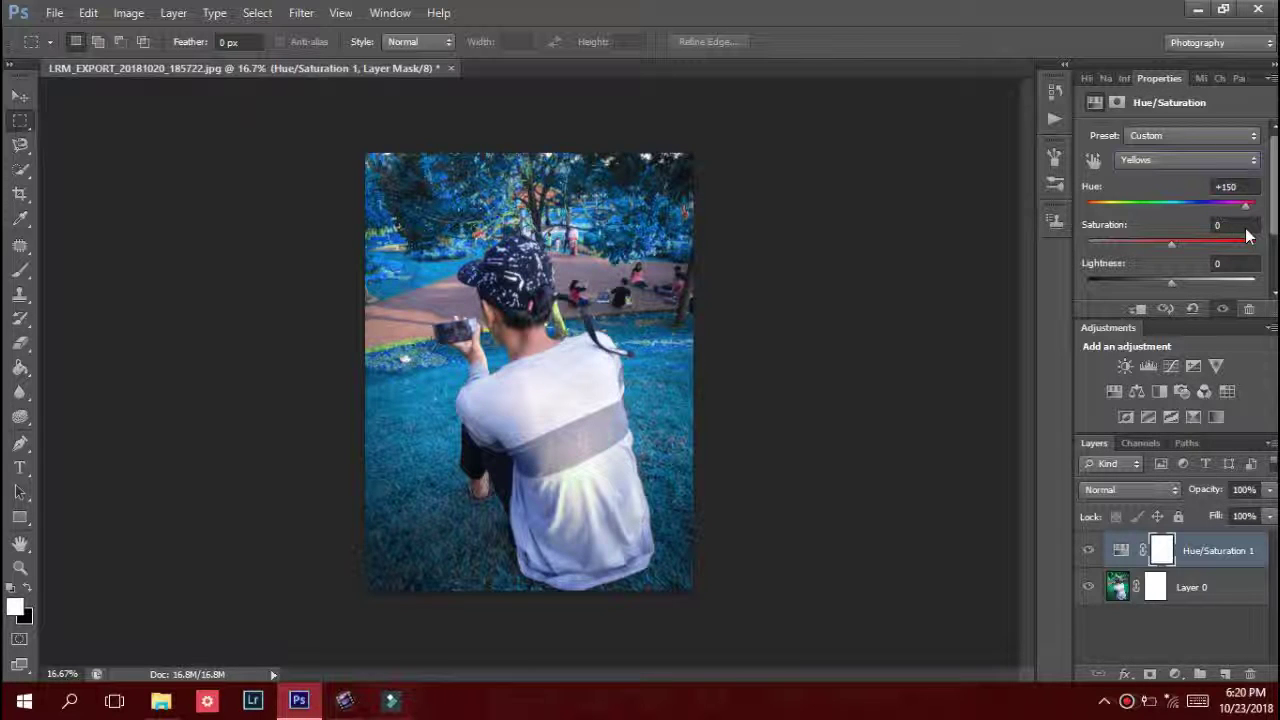
Set the Greens hue to +128 to turn the foliage purple-blue.
click(1194, 162)
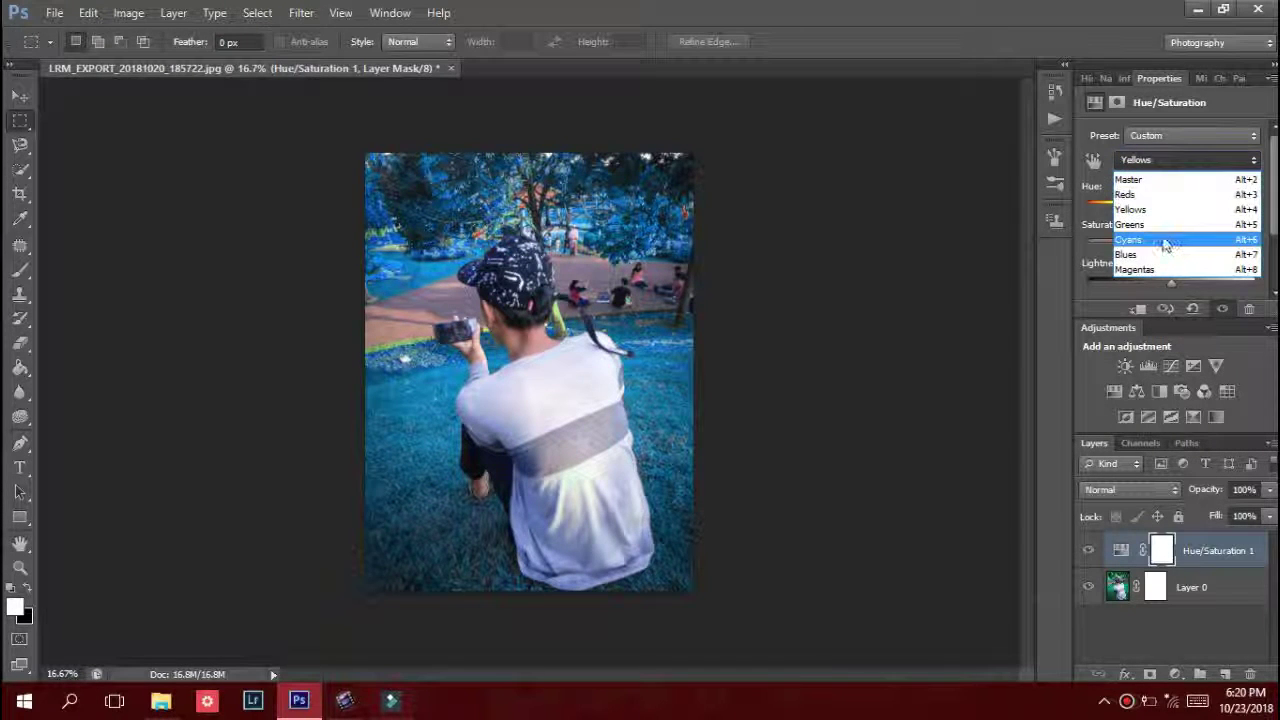
click(1163, 238)
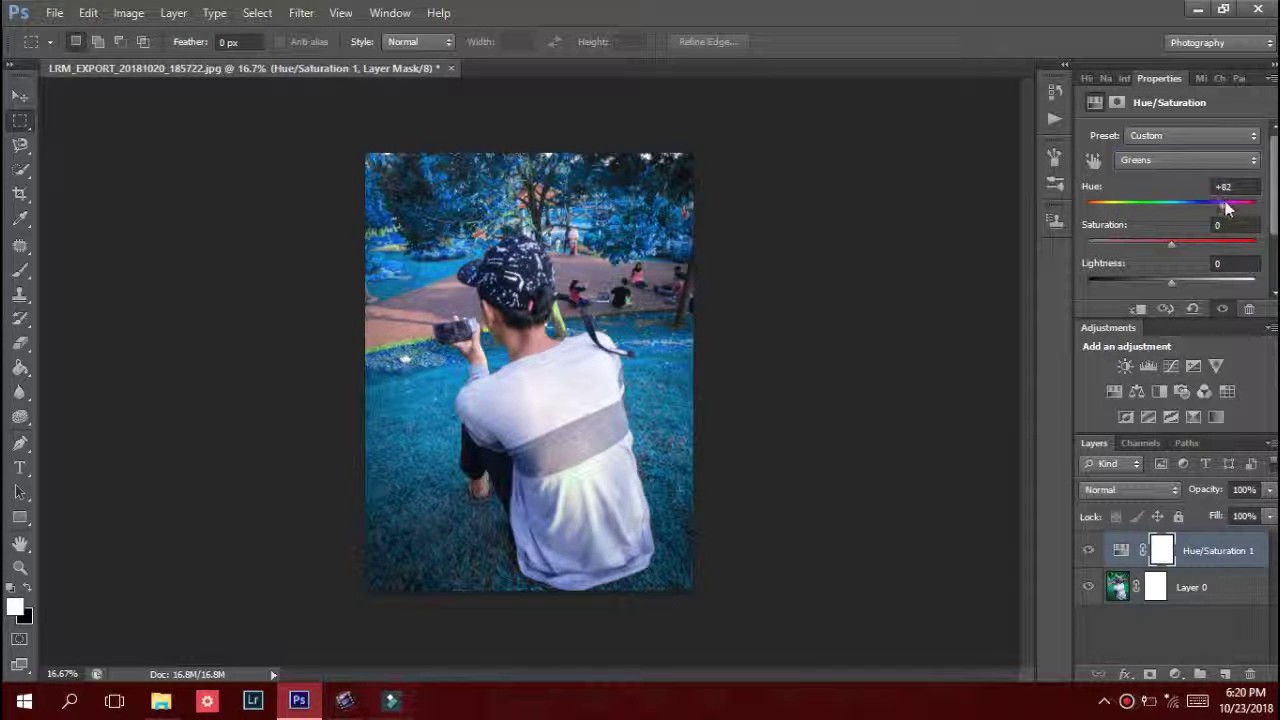
drag(1237, 213, 1243, 225)
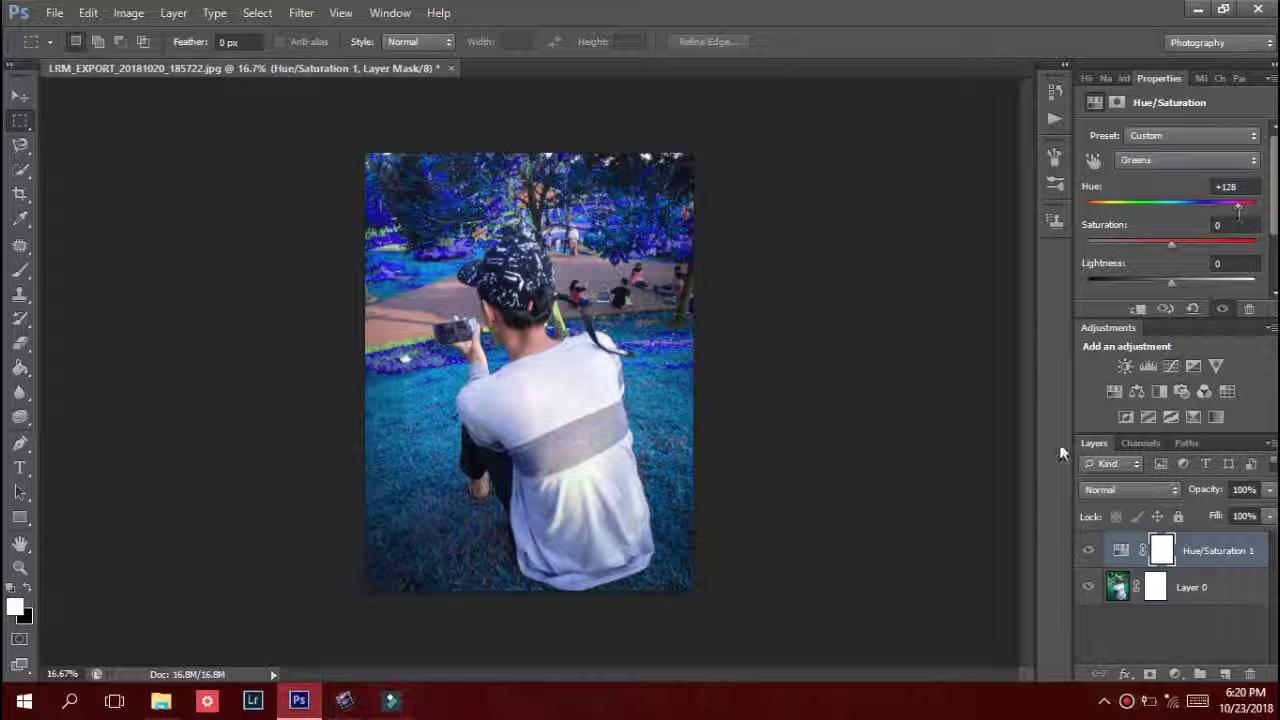
Add a Brightness/Contrast adjustment layer set to Brightness 2 and Contrast 4.
click(1176, 675)
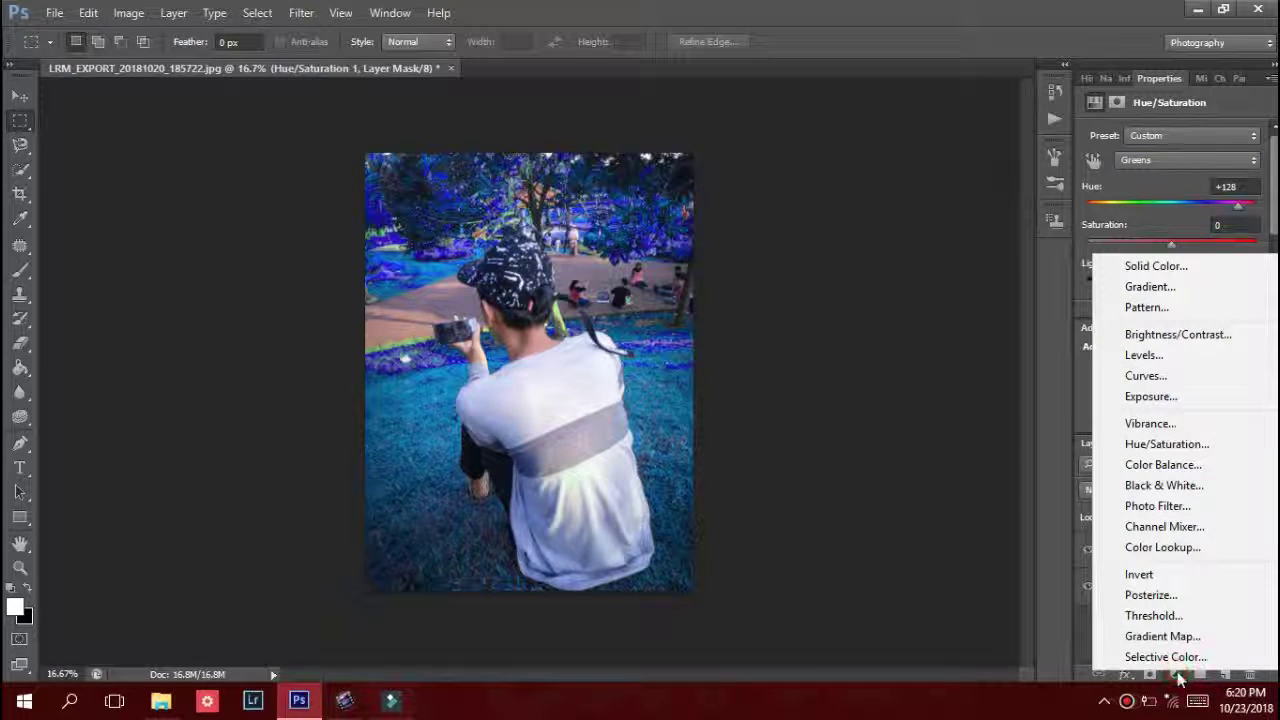
click(1171, 338)
mouse_move(1167, 181)
mouse_down()
mouse_move(1199, 183)
mouse_move(1172, 189)
mouse_move(1256, 220)
mouse_move(1175, 240)
mouse_up()
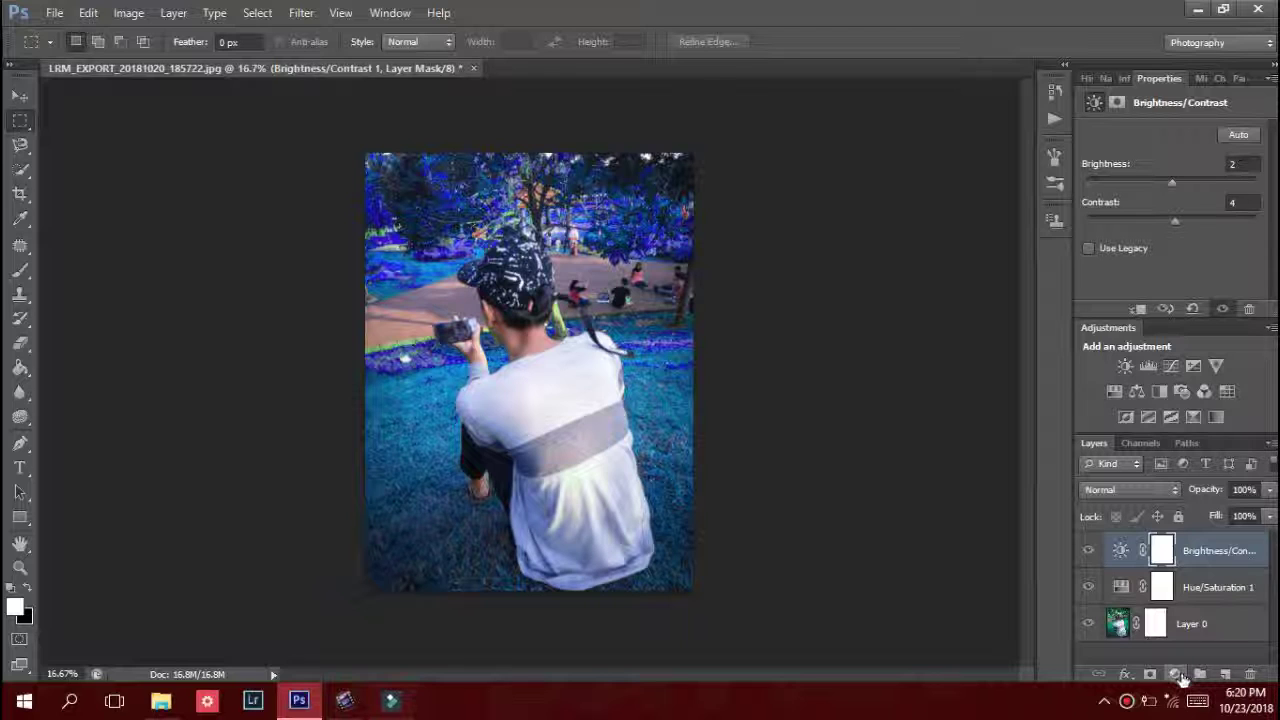
click(1177, 675)
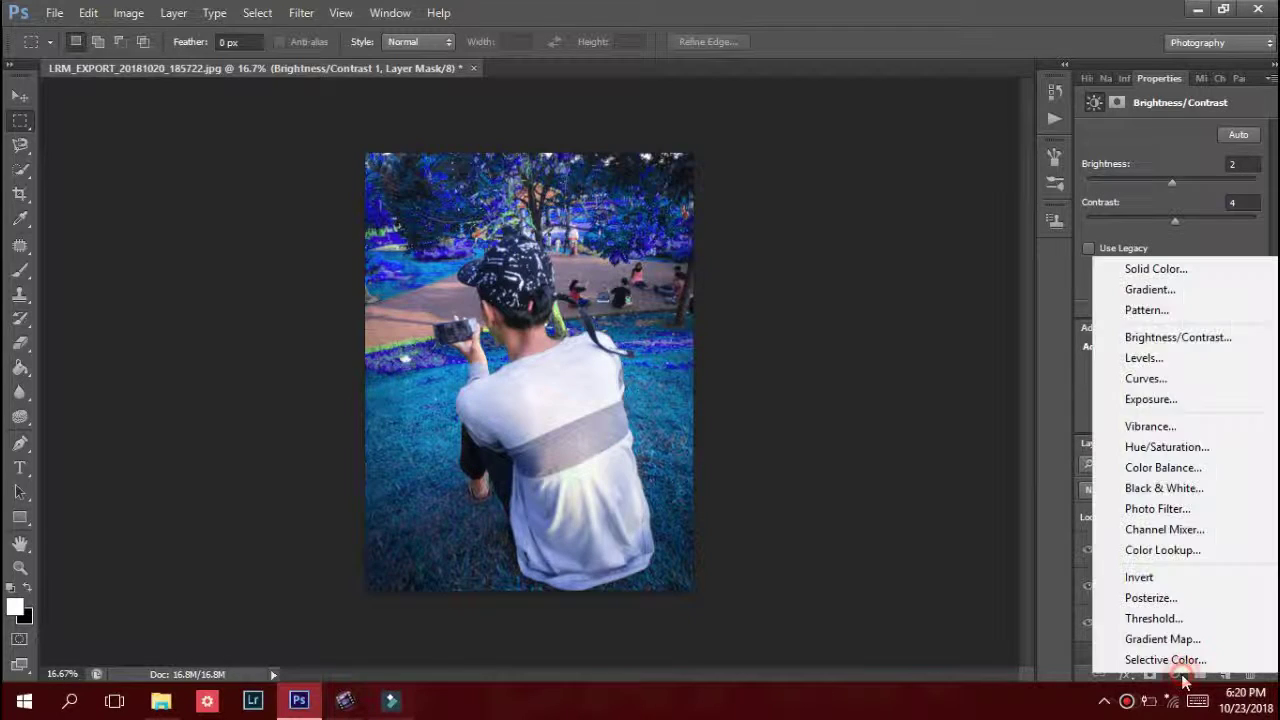
Add a Levels adjustment layer with input levels 23, 1.06 and 255 to darken shadows.
click(1142, 360)
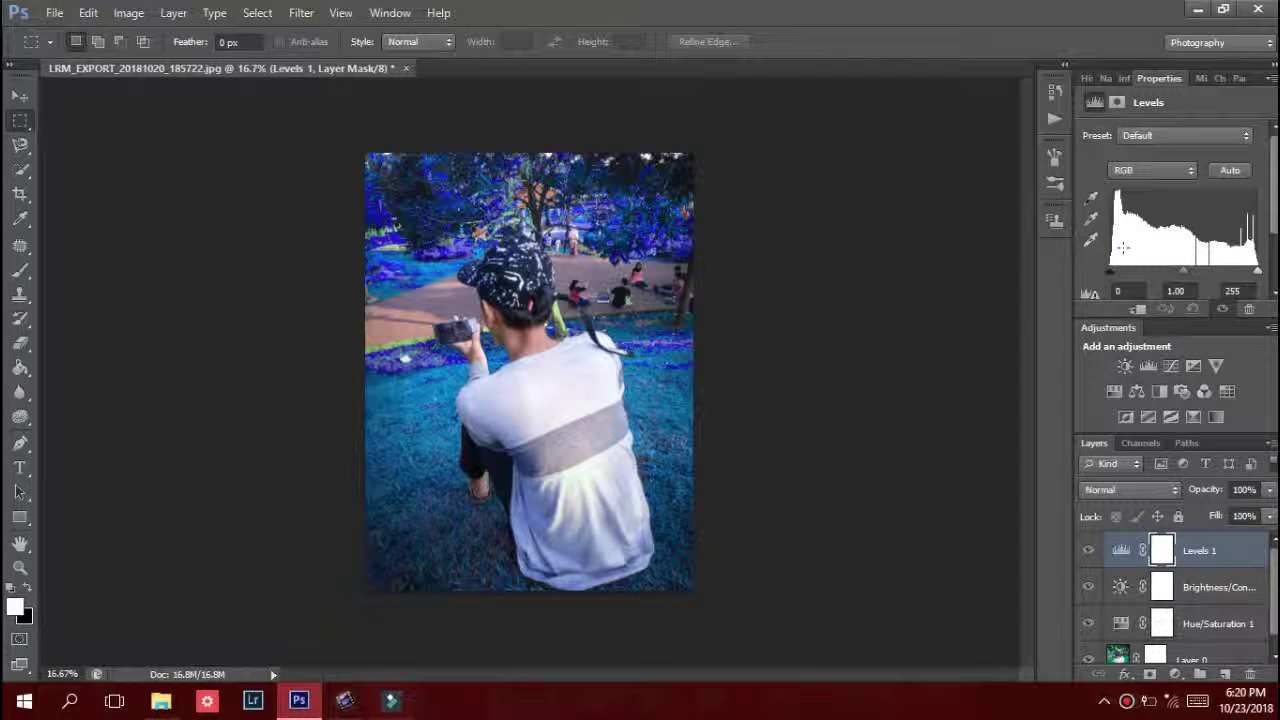
drag(1113, 274, 1187, 274)
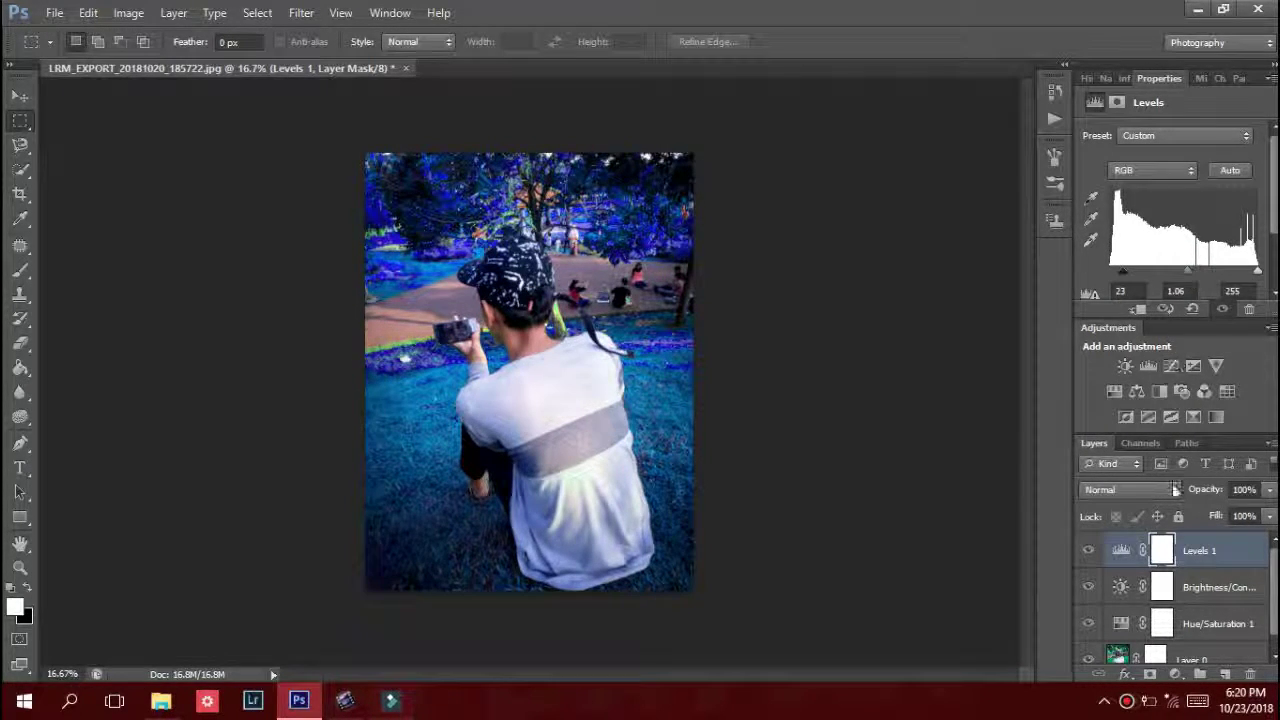
click(1175, 675)
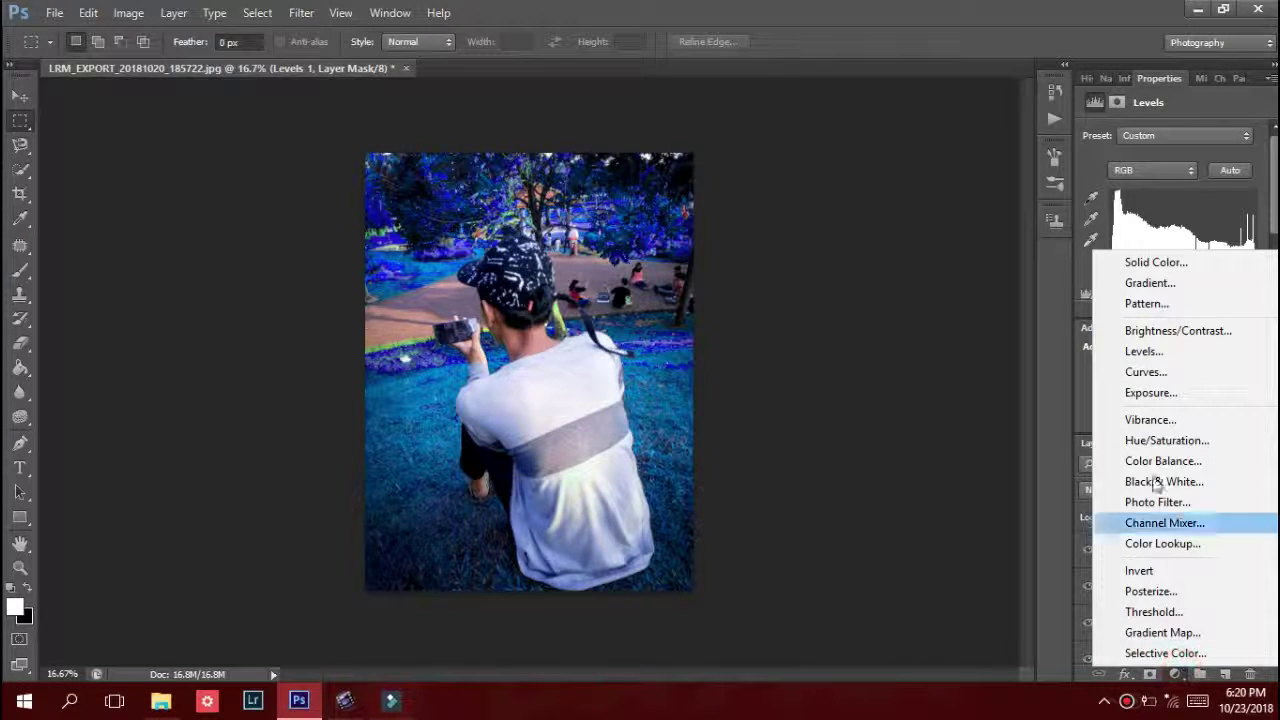
Add an Exposure adjustment layer with exposure -0.37.
click(1168, 394)
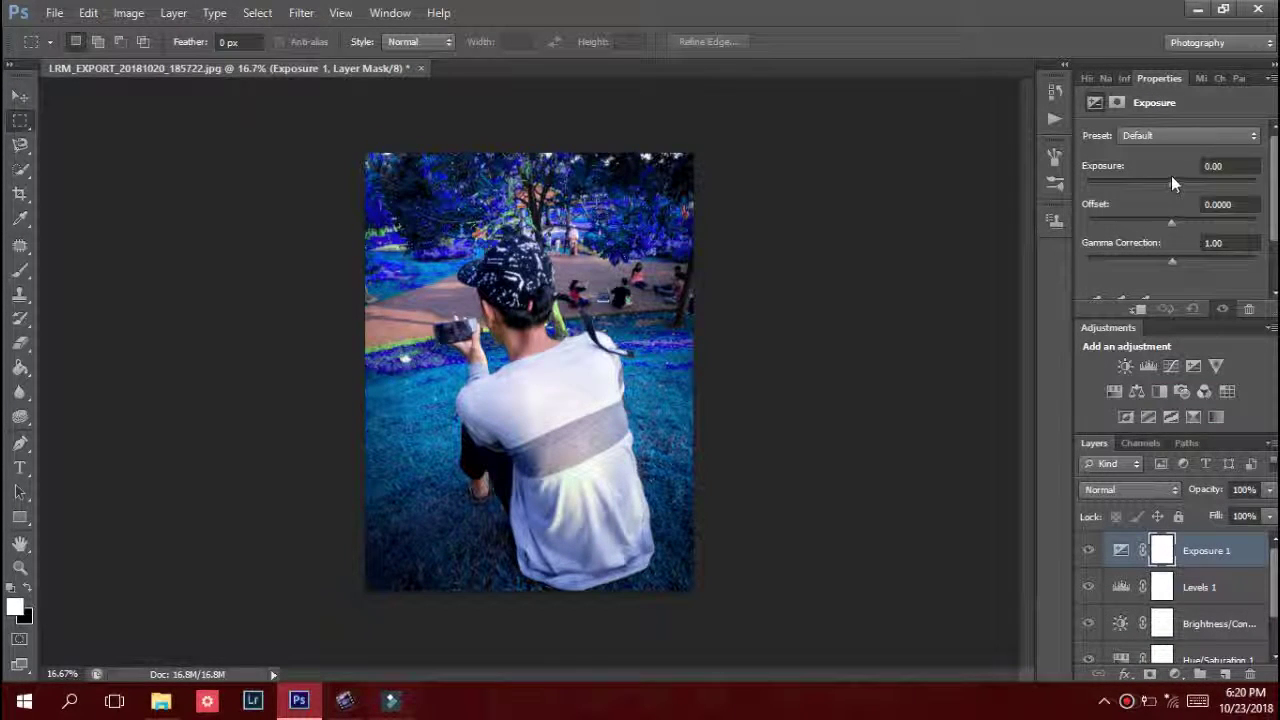
mouse_move(1171, 185)
mouse_down()
mouse_move(1184, 190)
mouse_move(1165, 187)
mouse_up()
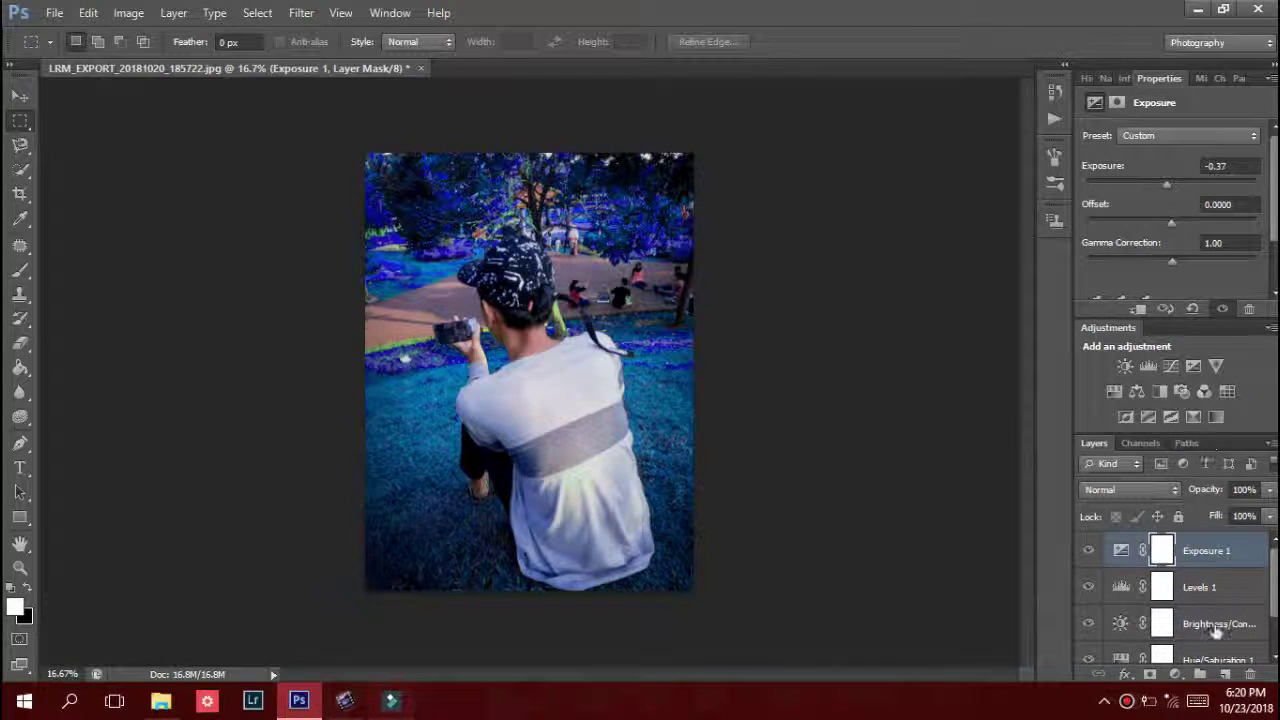
click(1175, 674)
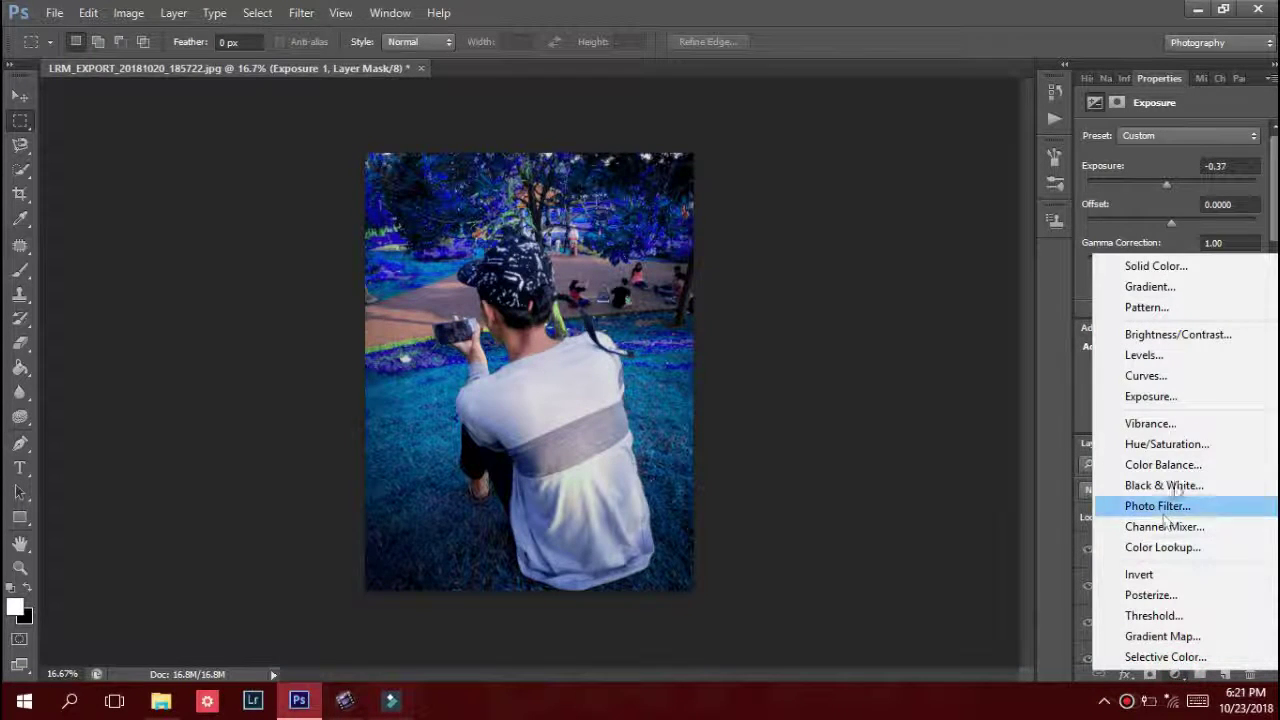
Add a Vibrance adjustment layer with vibrance -6.
click(1177, 425)
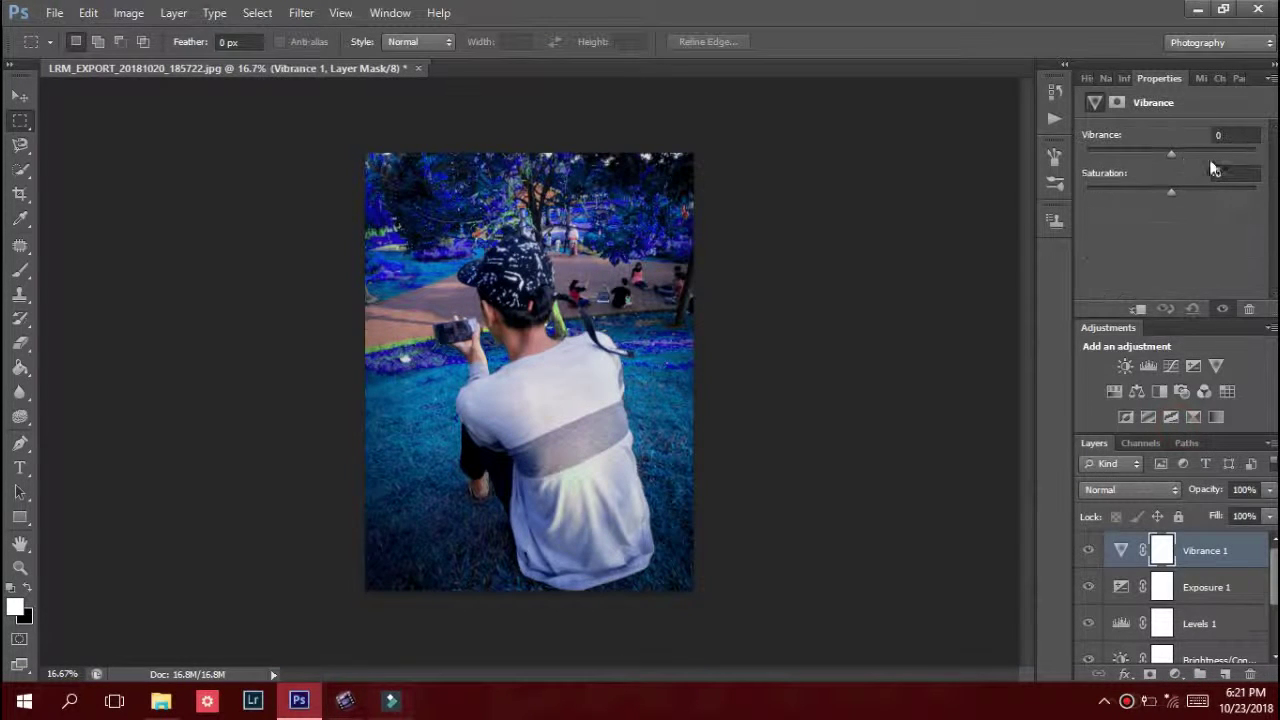
mouse_move(1177, 152)
mouse_down()
mouse_move(1268, 150)
mouse_move(1102, 153)
mouse_move(1176, 152)
mouse_move(1166, 193)
mouse_up()
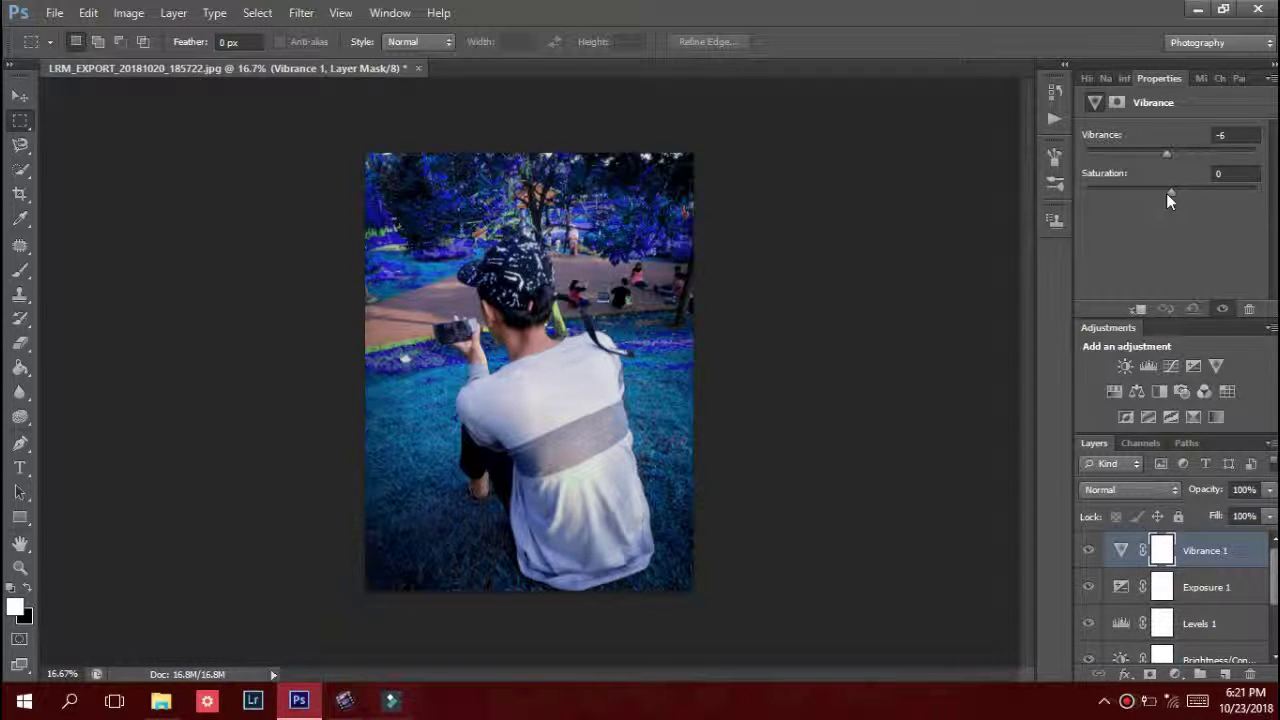
click(1181, 676)
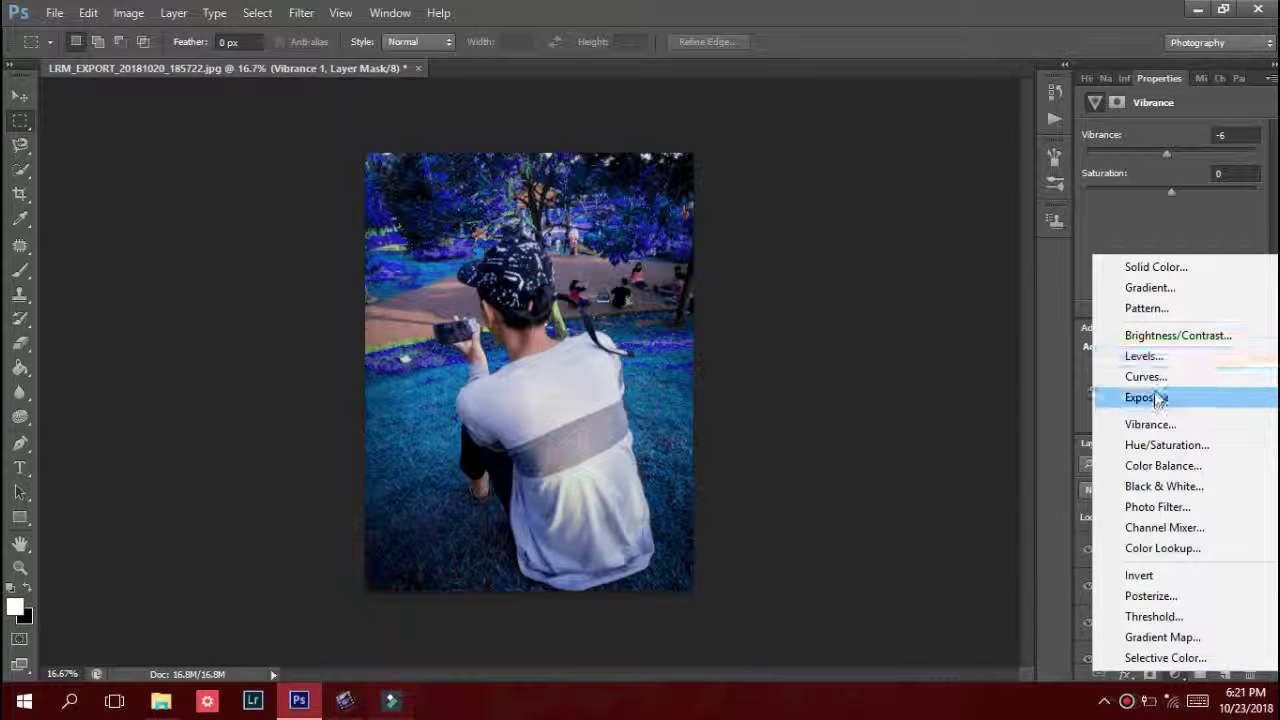
Add a Channel Mixer layer and experiment with the Green output channel's green value.
click(1145, 530)
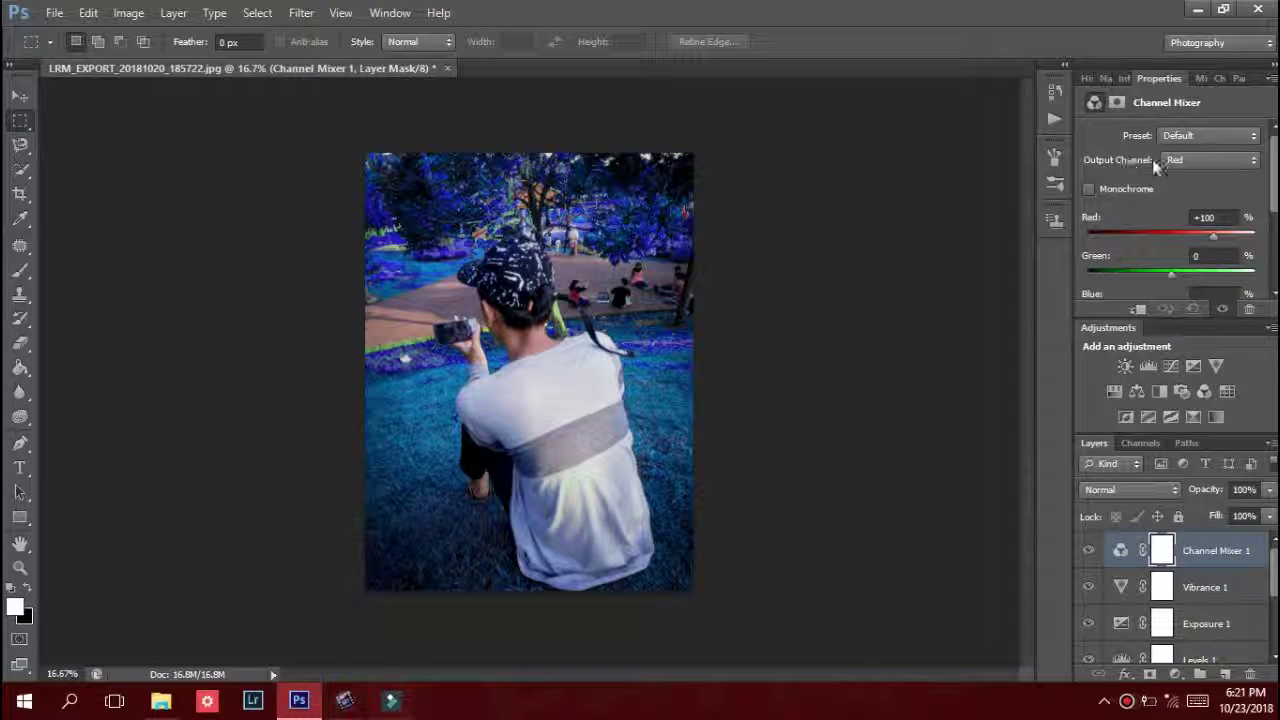
click(1191, 163)
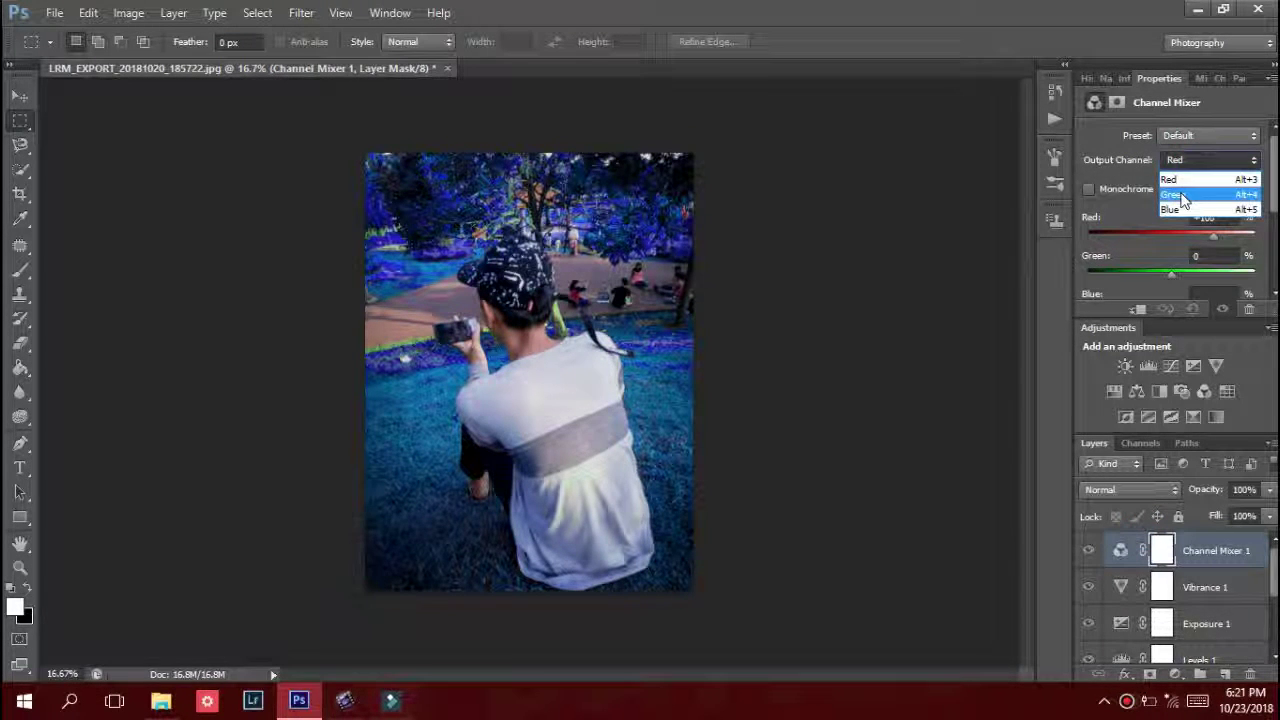
click(1185, 190)
drag(1213, 272, 1229, 278)
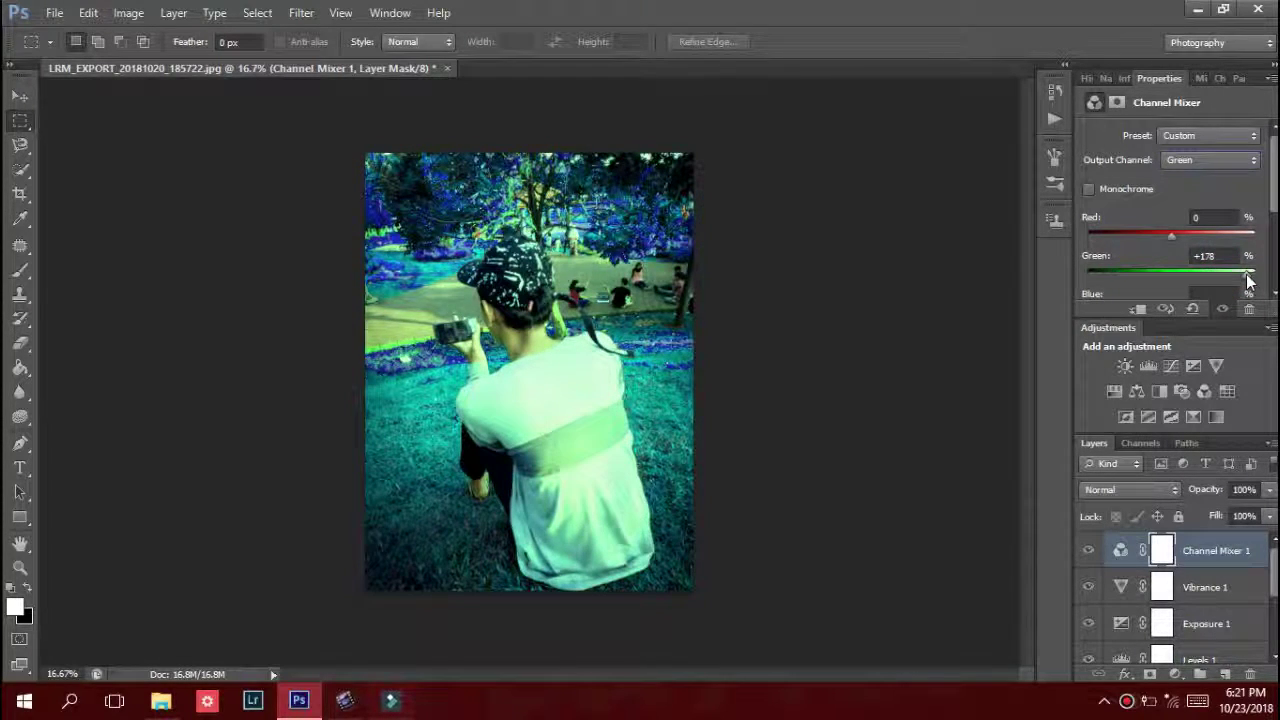
drag(1229, 280, 1160, 280)
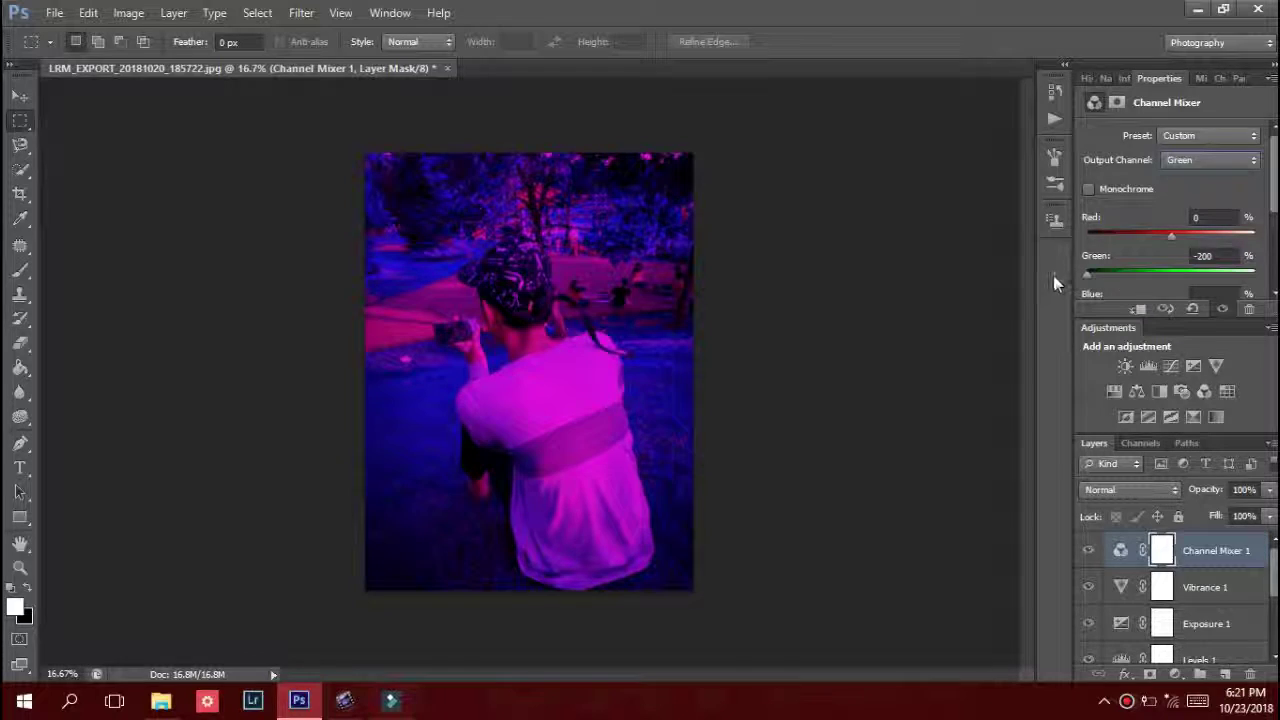
mouse_move(1160, 275)
mouse_down()
mouse_move(1053, 275)
mouse_move(1223, 285)
mouse_up()
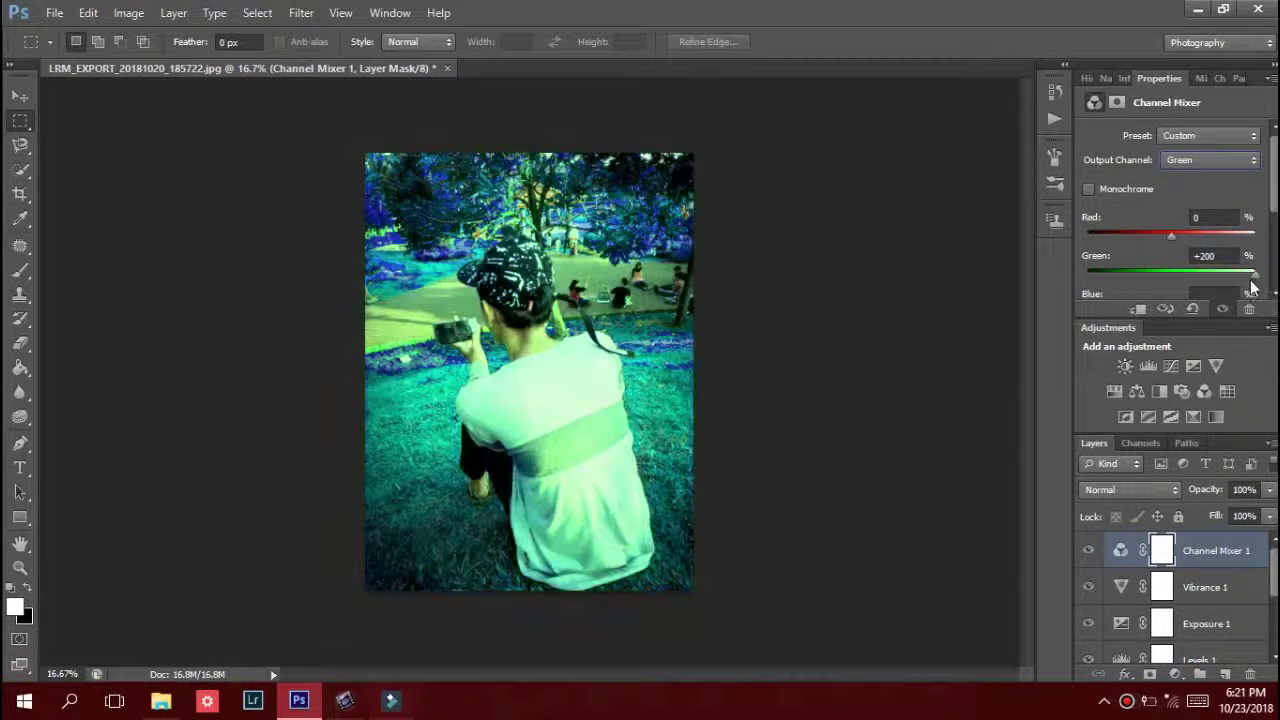
Try more red and blue in the mix, then reset the Channel Mixer to defaults.
click(1192, 309)
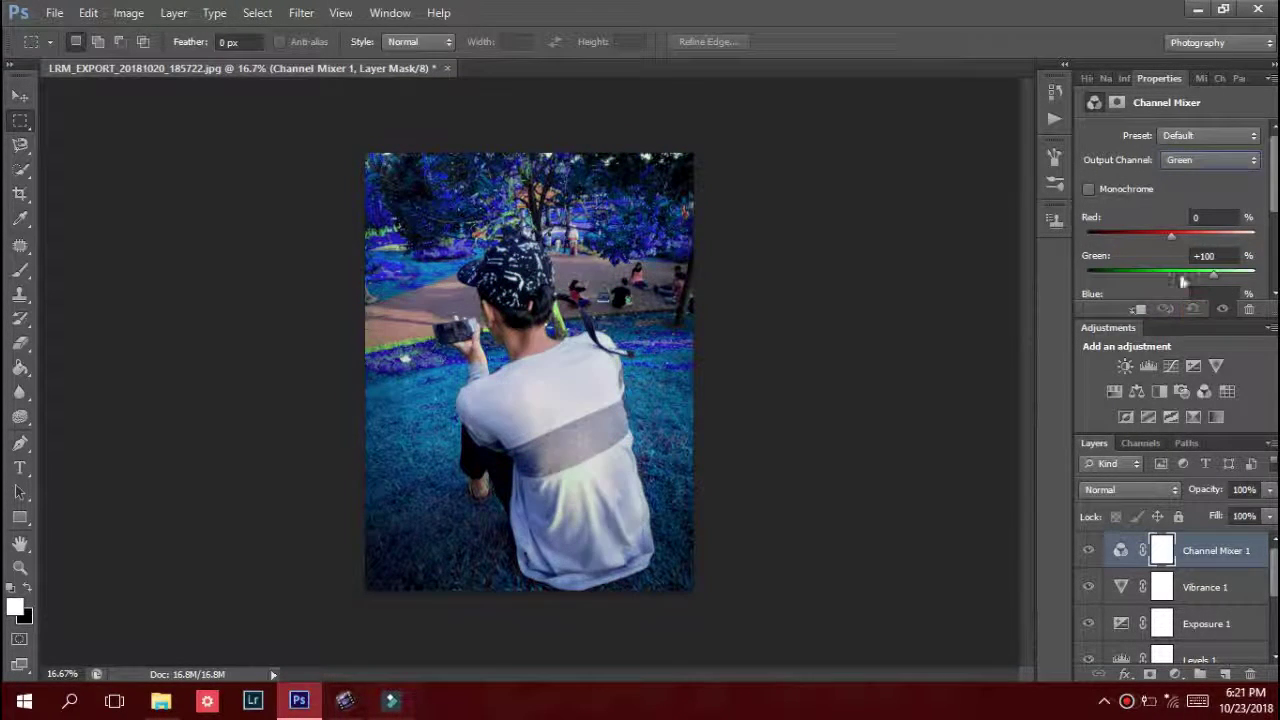
drag(1176, 243, 1169, 267)
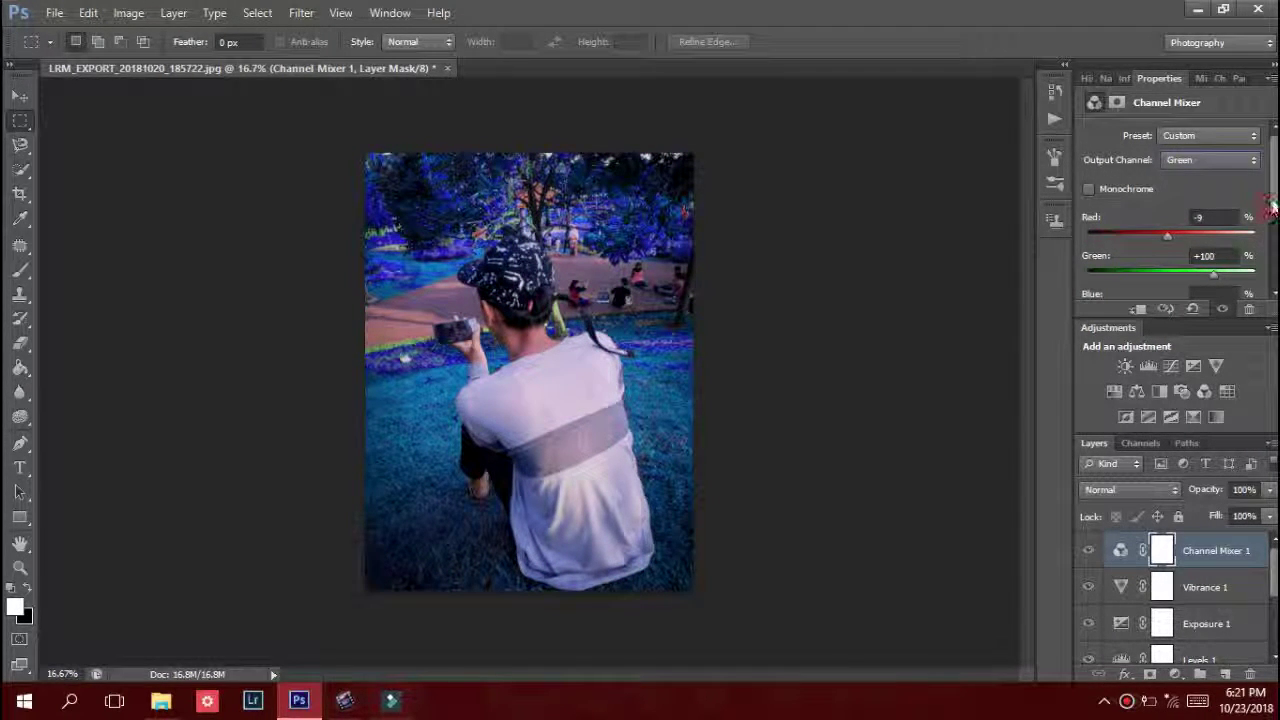
drag(1272, 209, 1272, 230)
drag(1171, 267, 1231, 268)
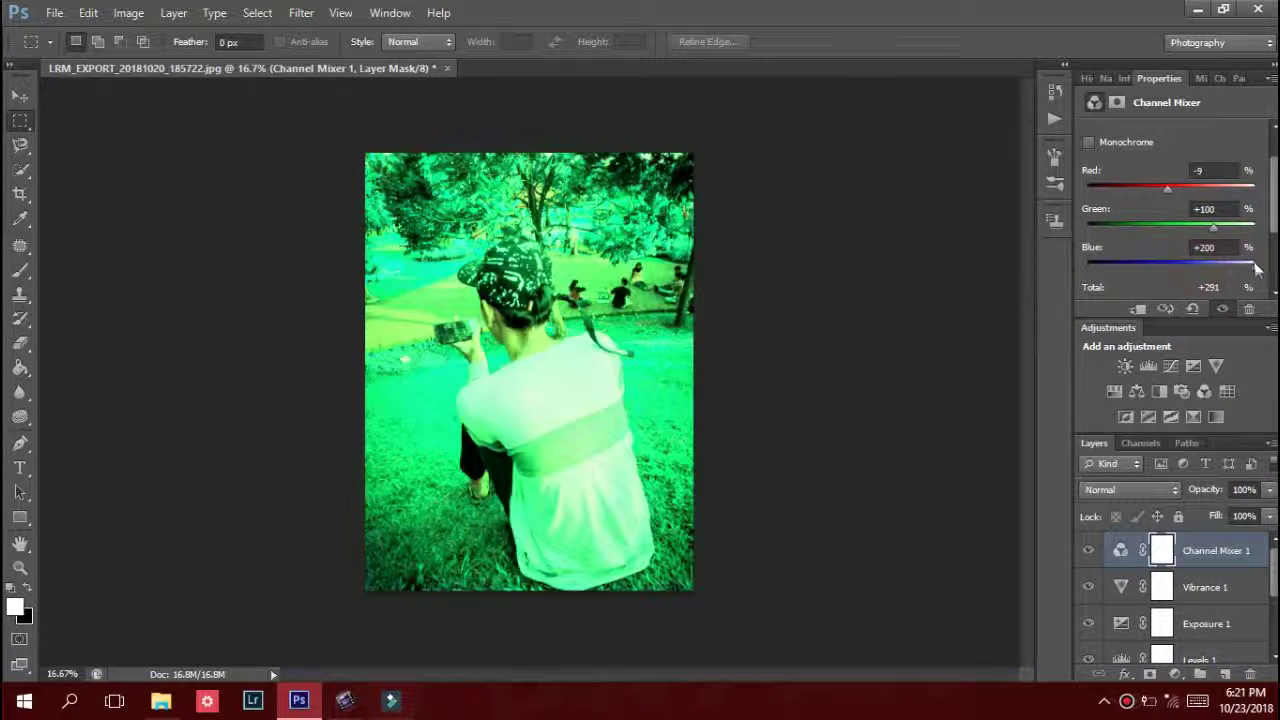
click(1192, 308)
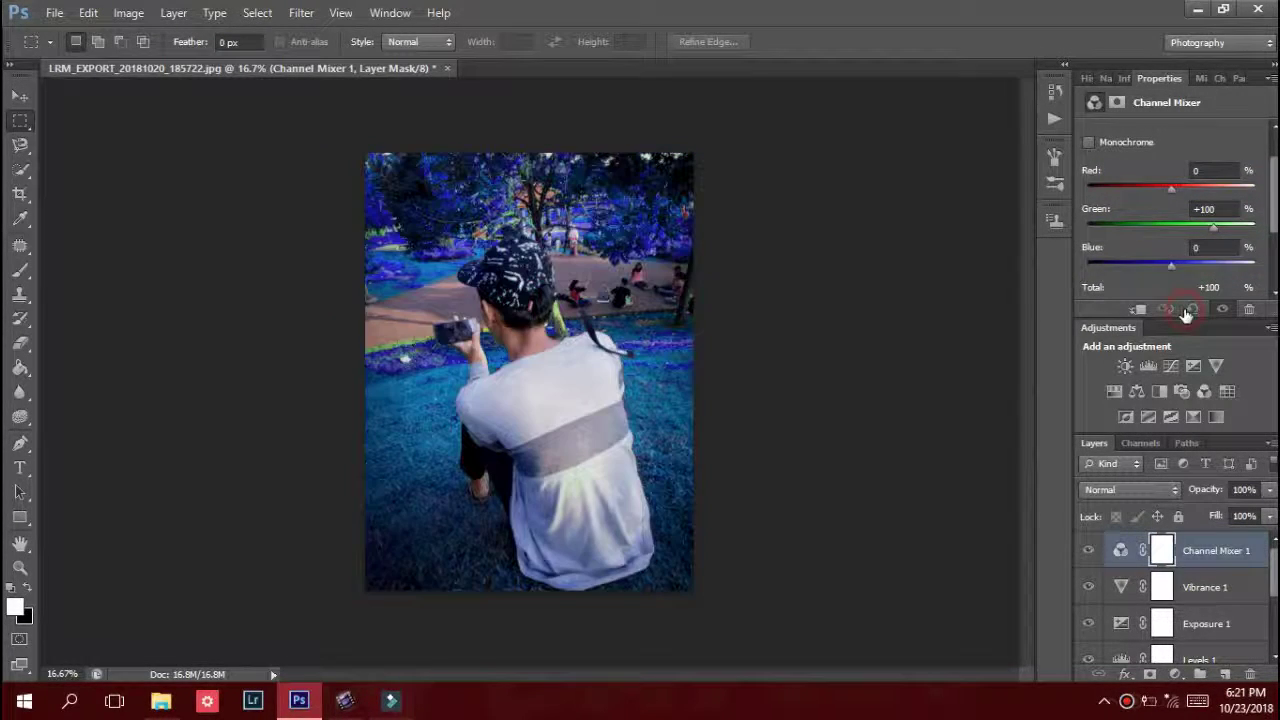
Set the Blue output channel's Blue value to +102.
click(1190, 162)
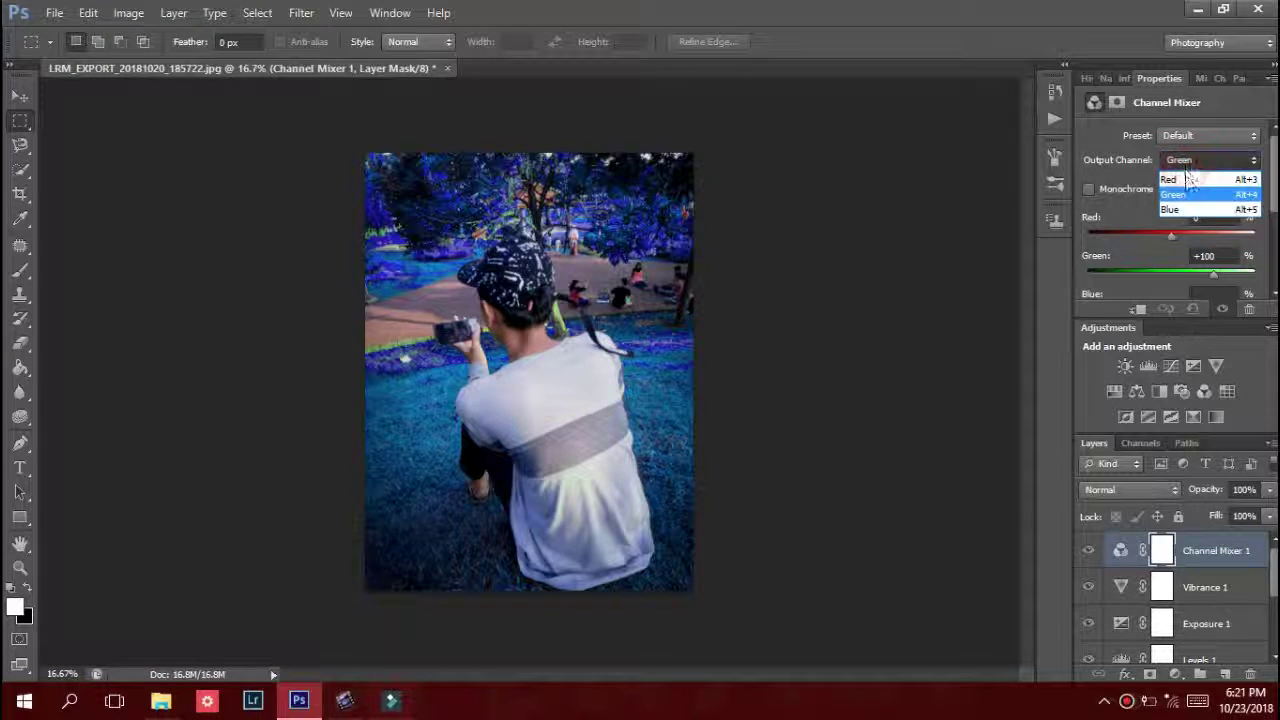
click(1185, 207)
scroll(1188, 242, down, 1)
scroll(1195, 255, down, 1)
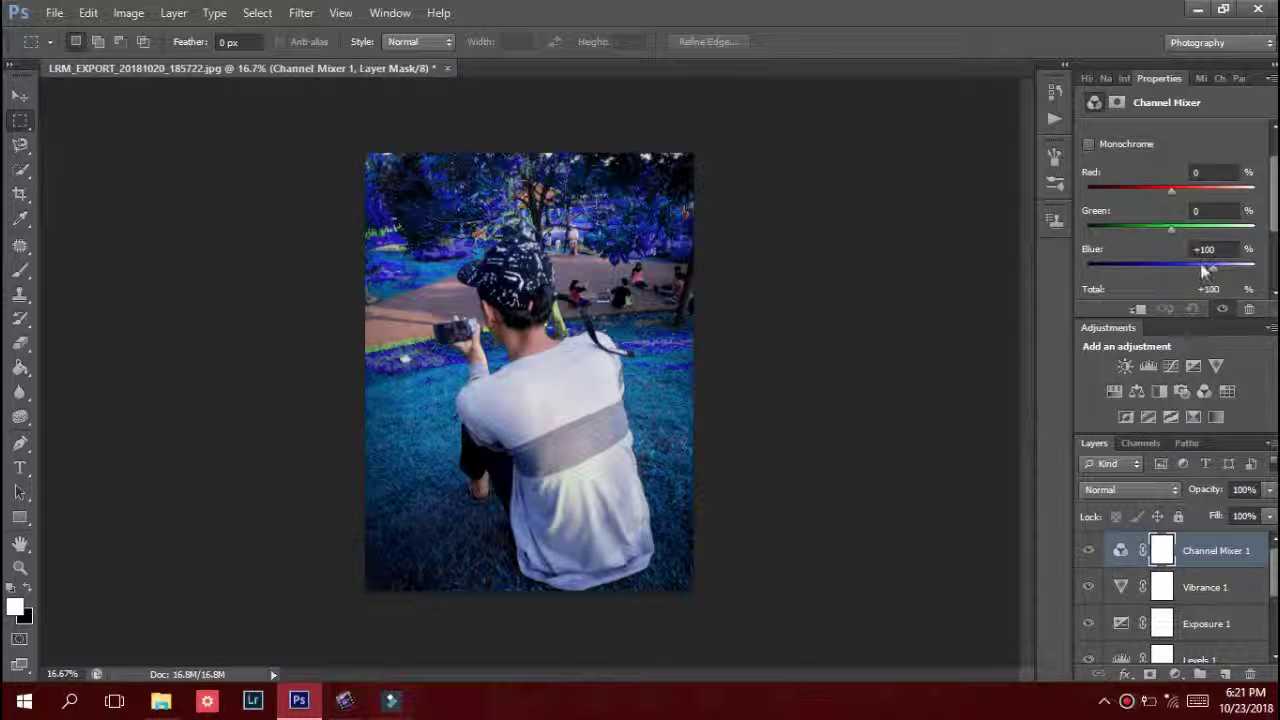
drag(1210, 266, 1218, 270)
drag(1219, 271, 1215, 274)
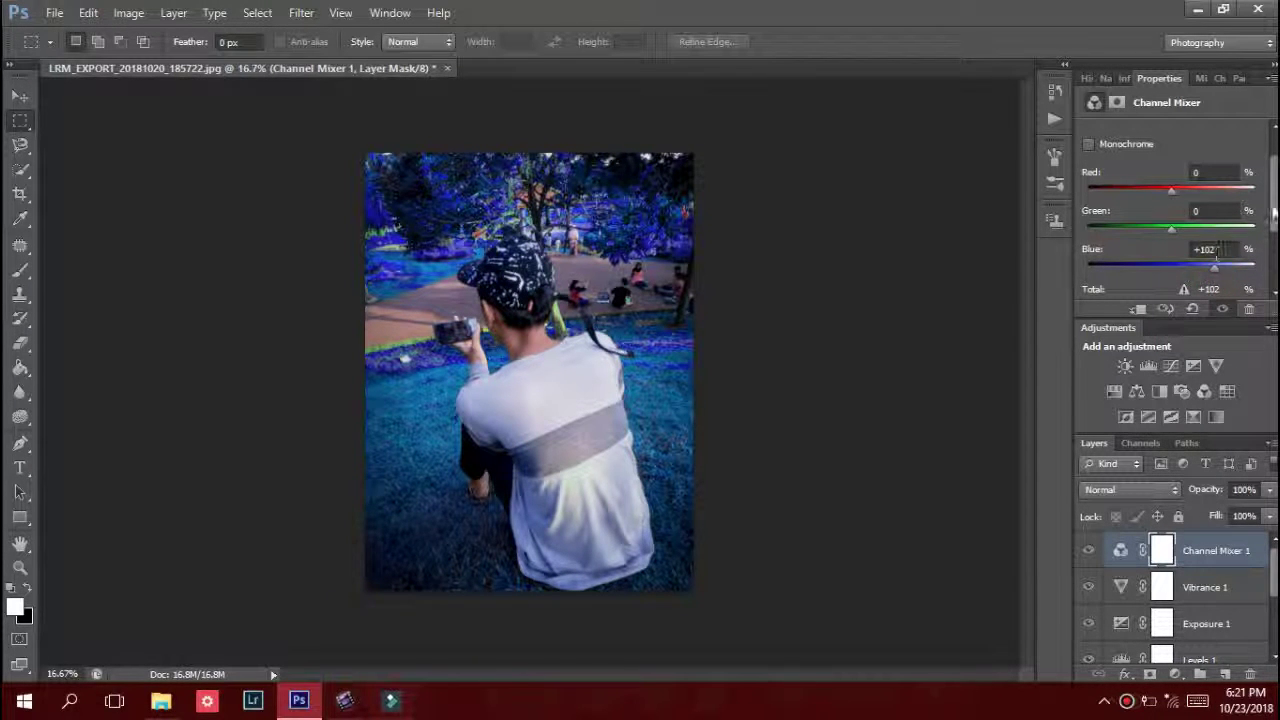
click(1176, 681)
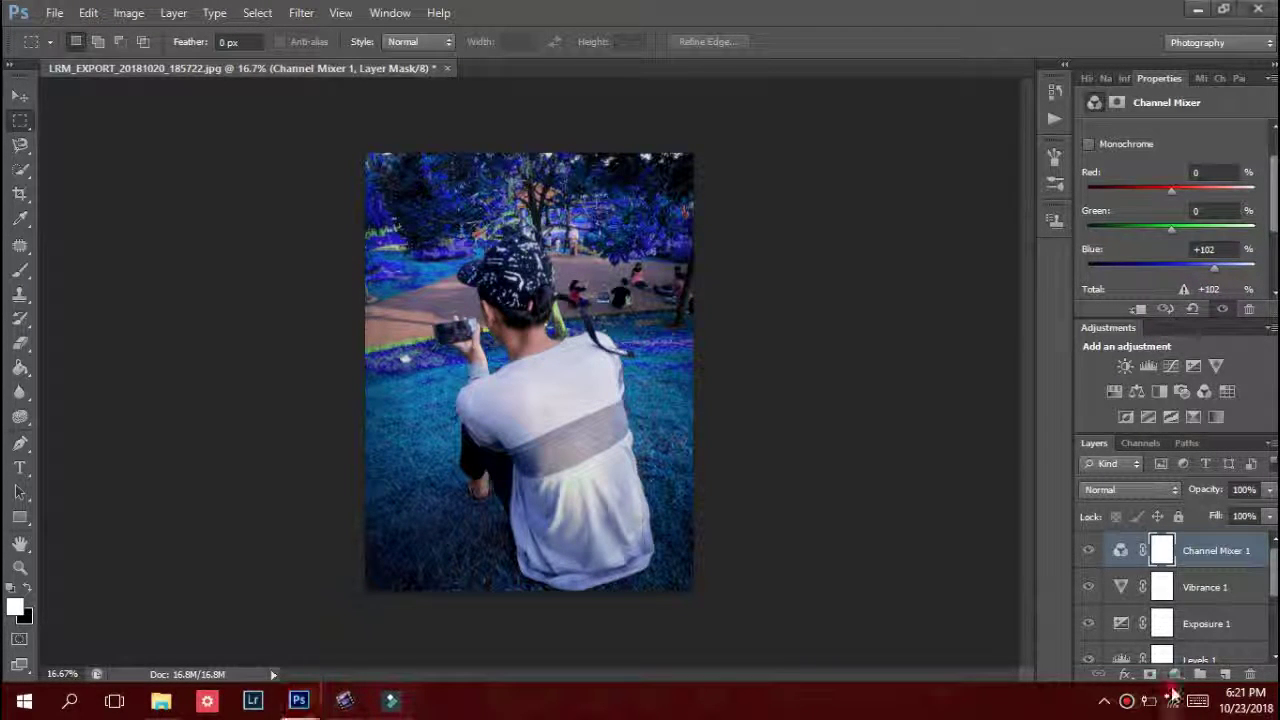
click(744, 612)
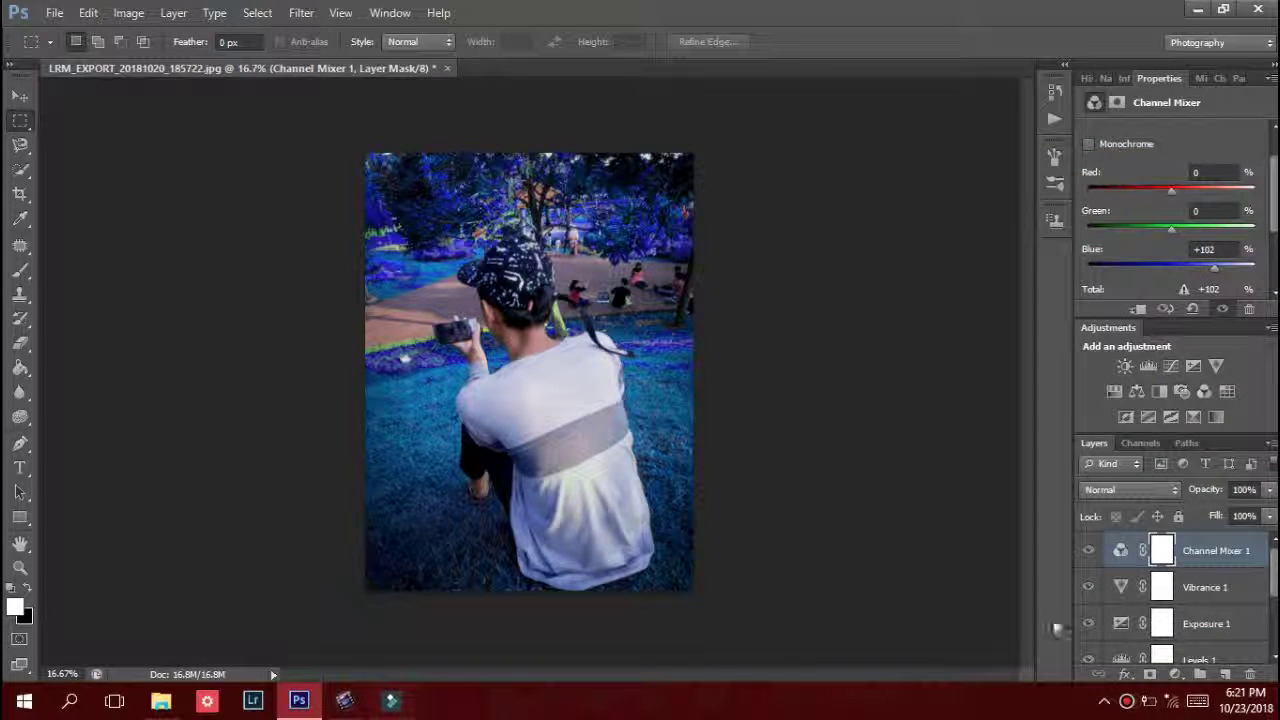
click(1175, 674)
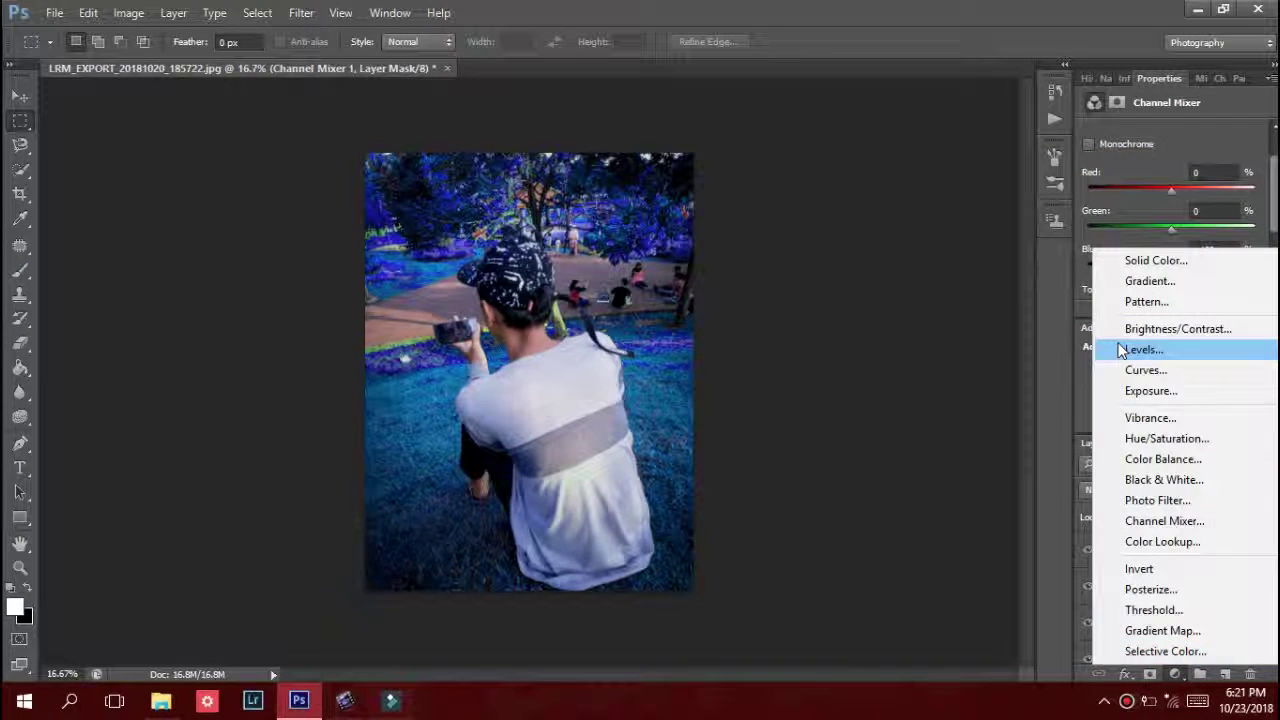
Add a Color Balance adjustment layer with midtones Yellow–Blue at +2.
click(1166, 459)
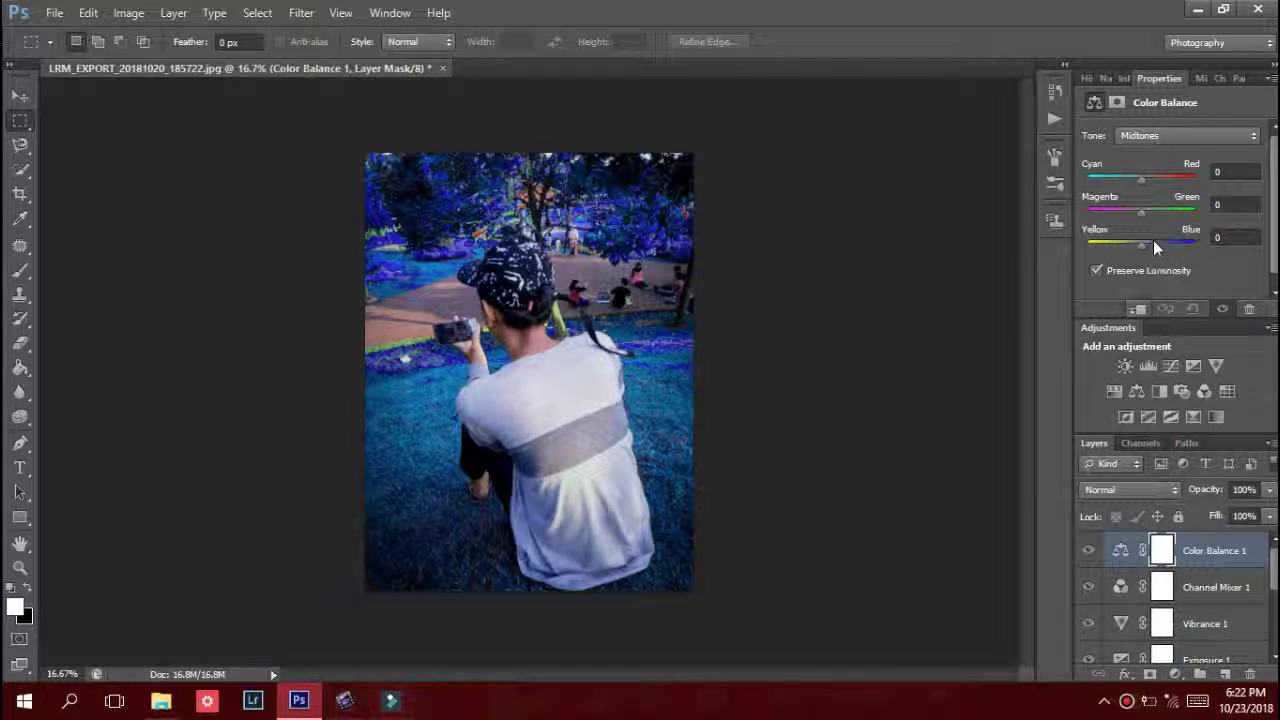
drag(1144, 247, 969, 265)
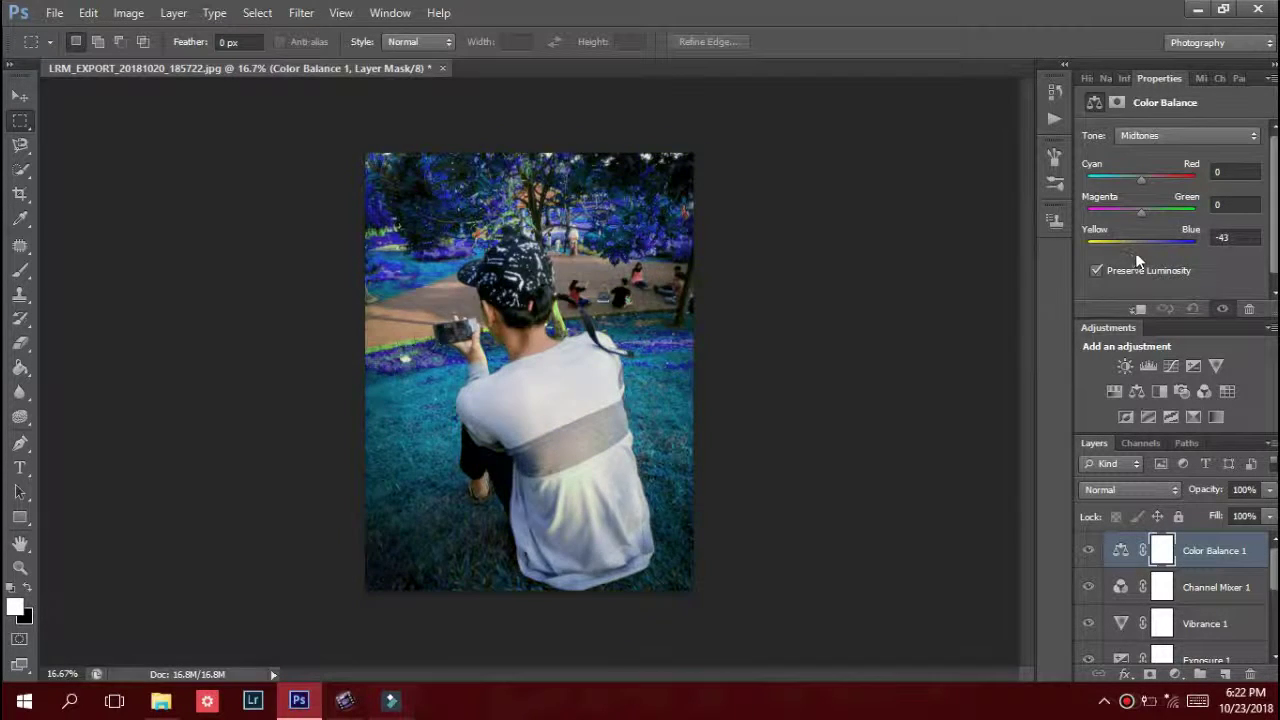
drag(1138, 247, 1142, 245)
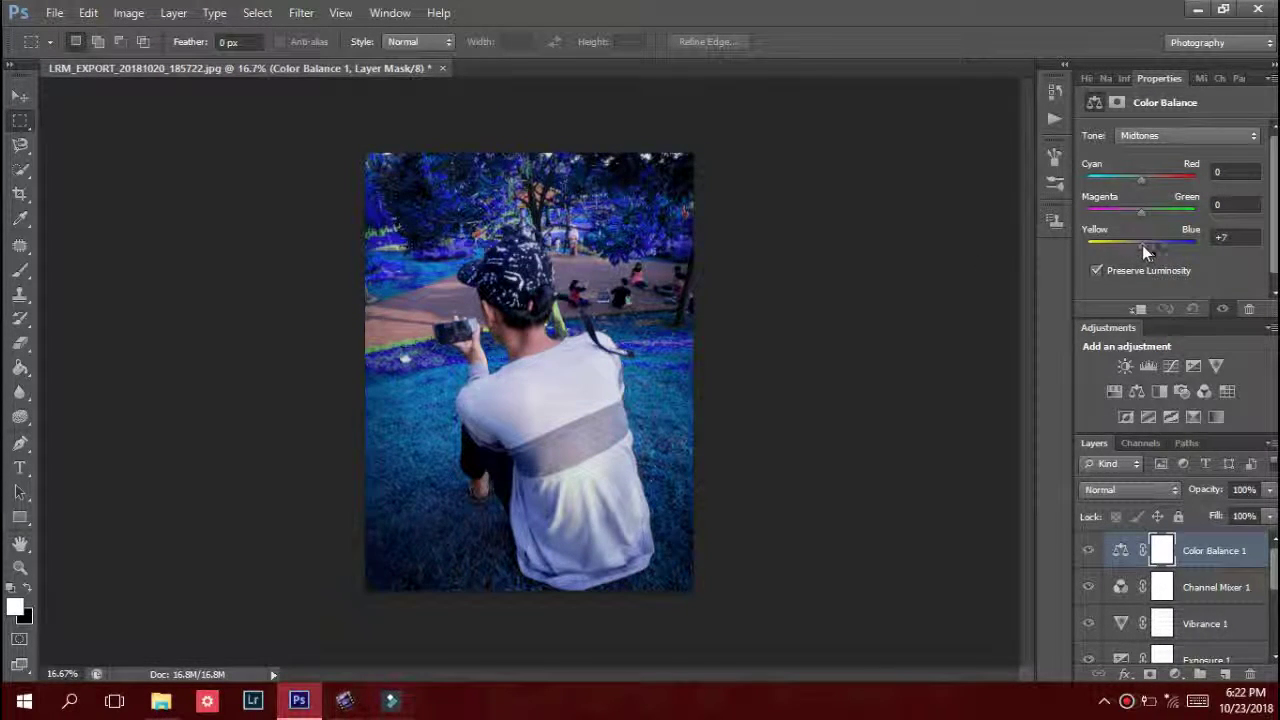
Add a Curves adjustment layer and bend the RGB curve to adjust tones.
click(1174, 676)
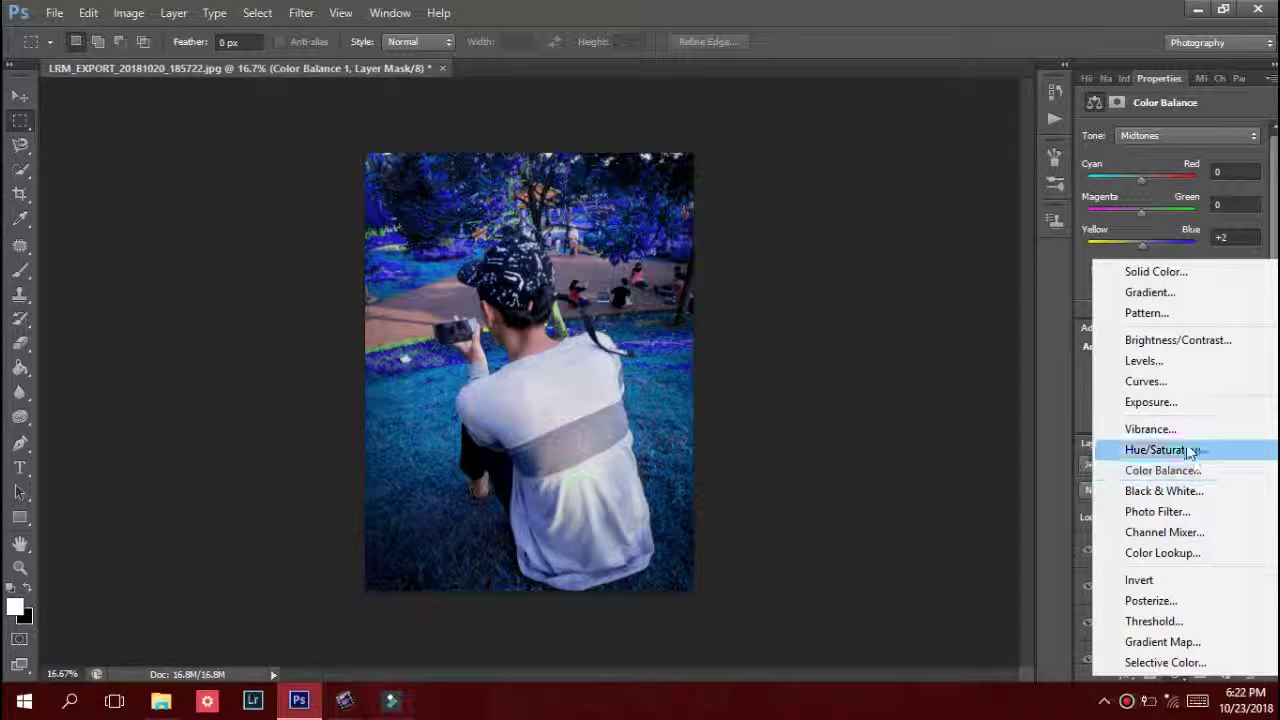
click(1172, 383)
drag(1176, 249, 1174, 254)
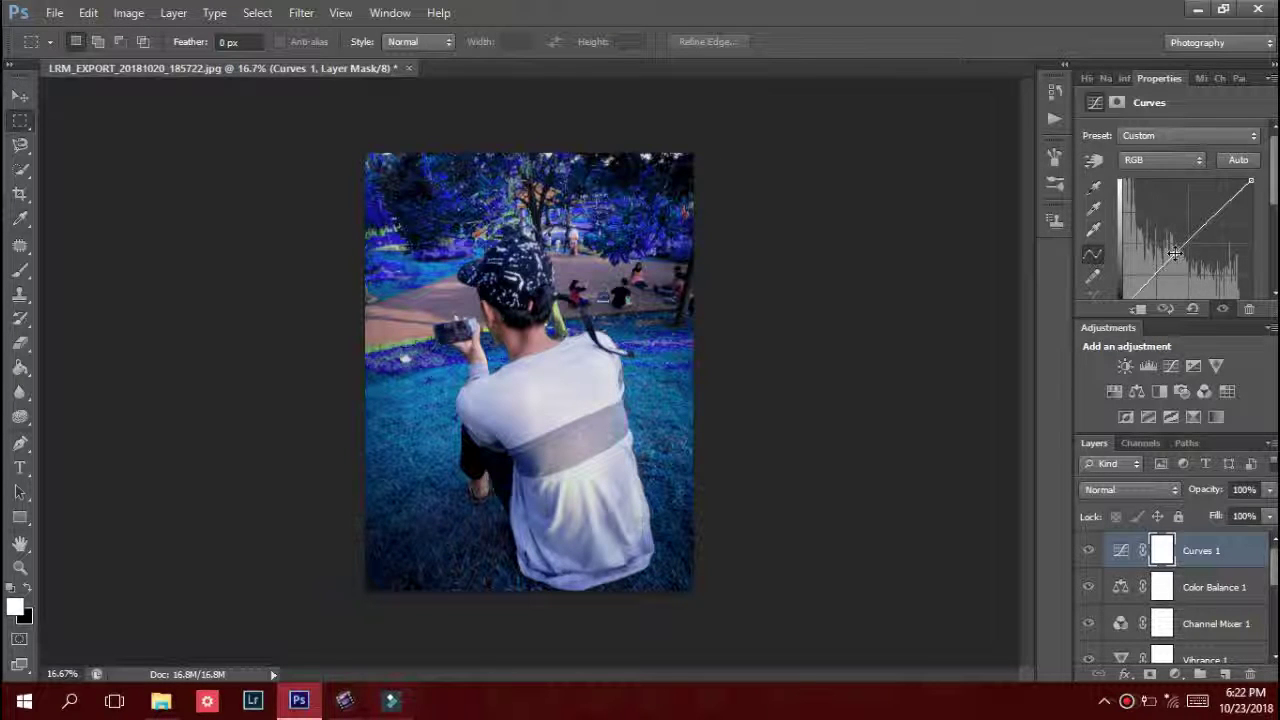
click(1178, 673)
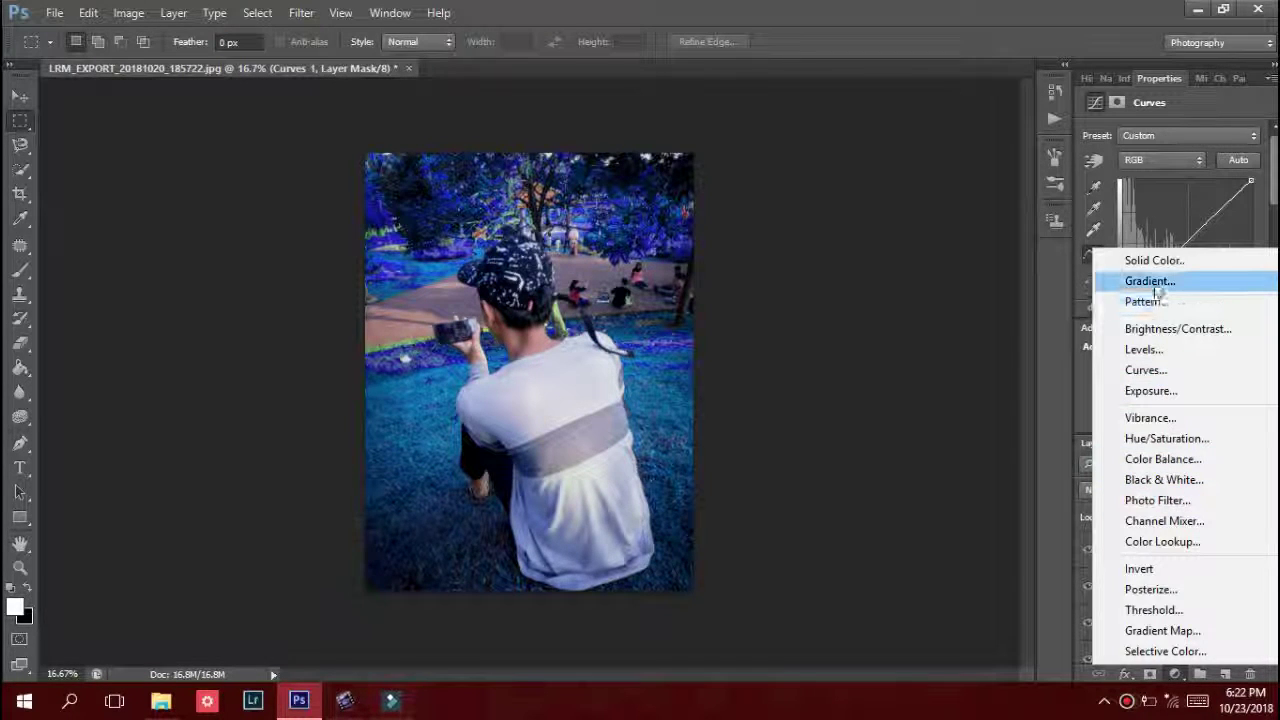
Add a reversed radial Gradient Fill layer at 347% scale to darken the photo's edges.
click(1150, 281)
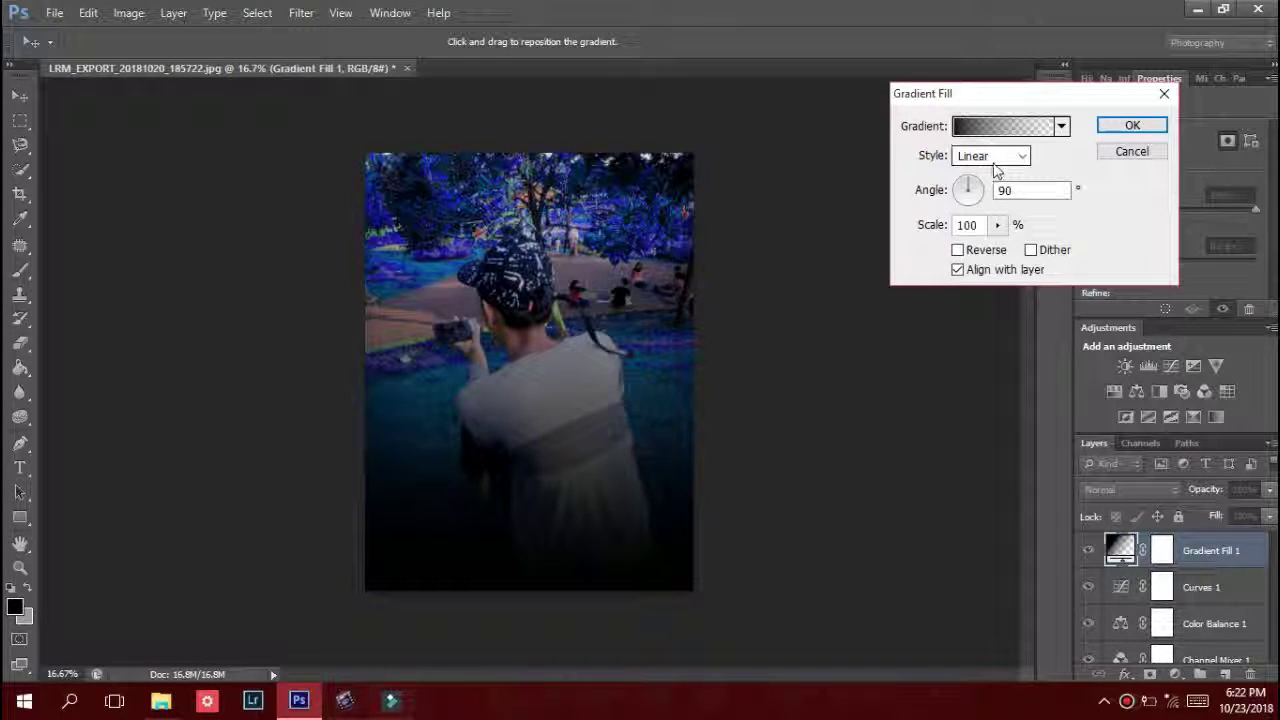
click(988, 156)
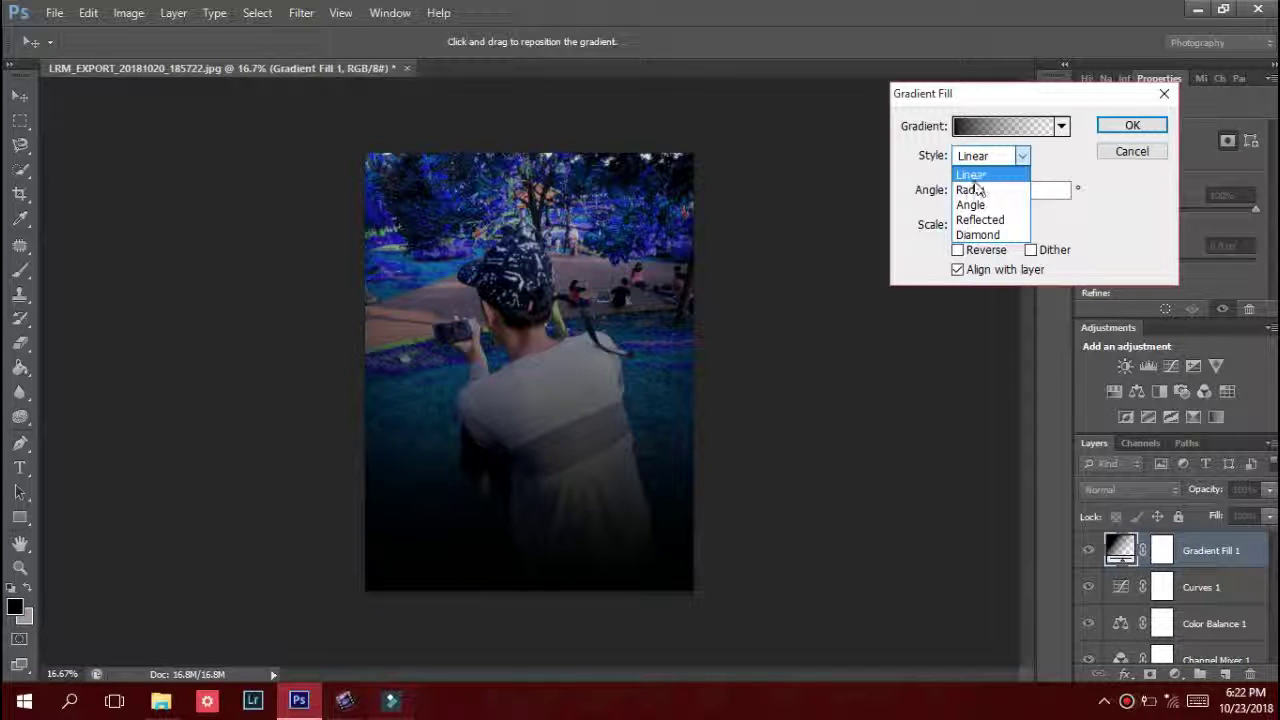
click(972, 190)
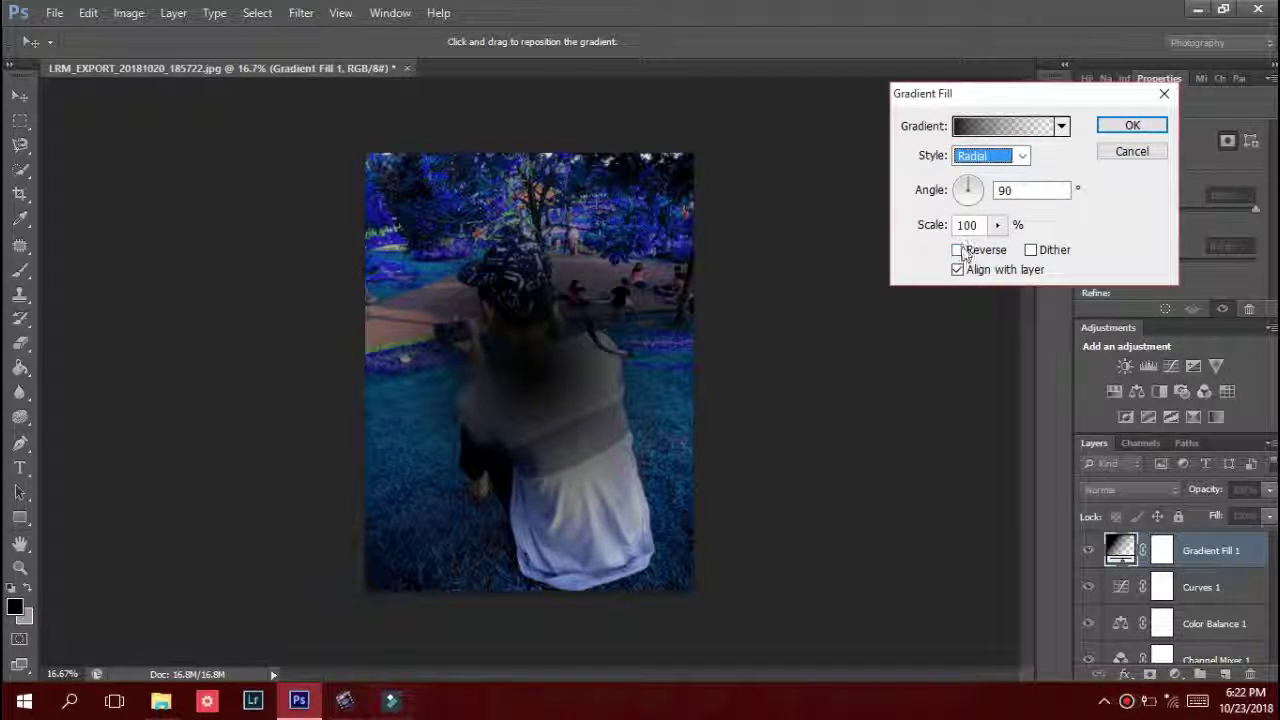
click(958, 250)
click(997, 226)
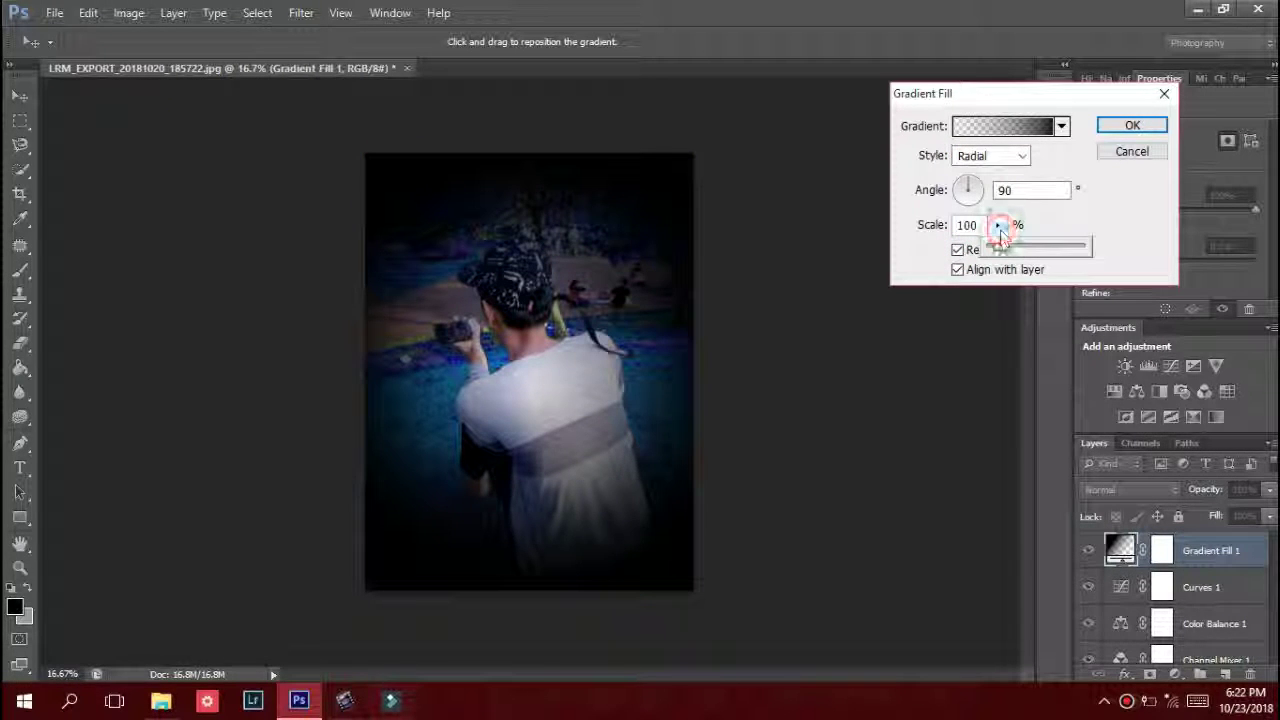
drag(995, 252, 1022, 254)
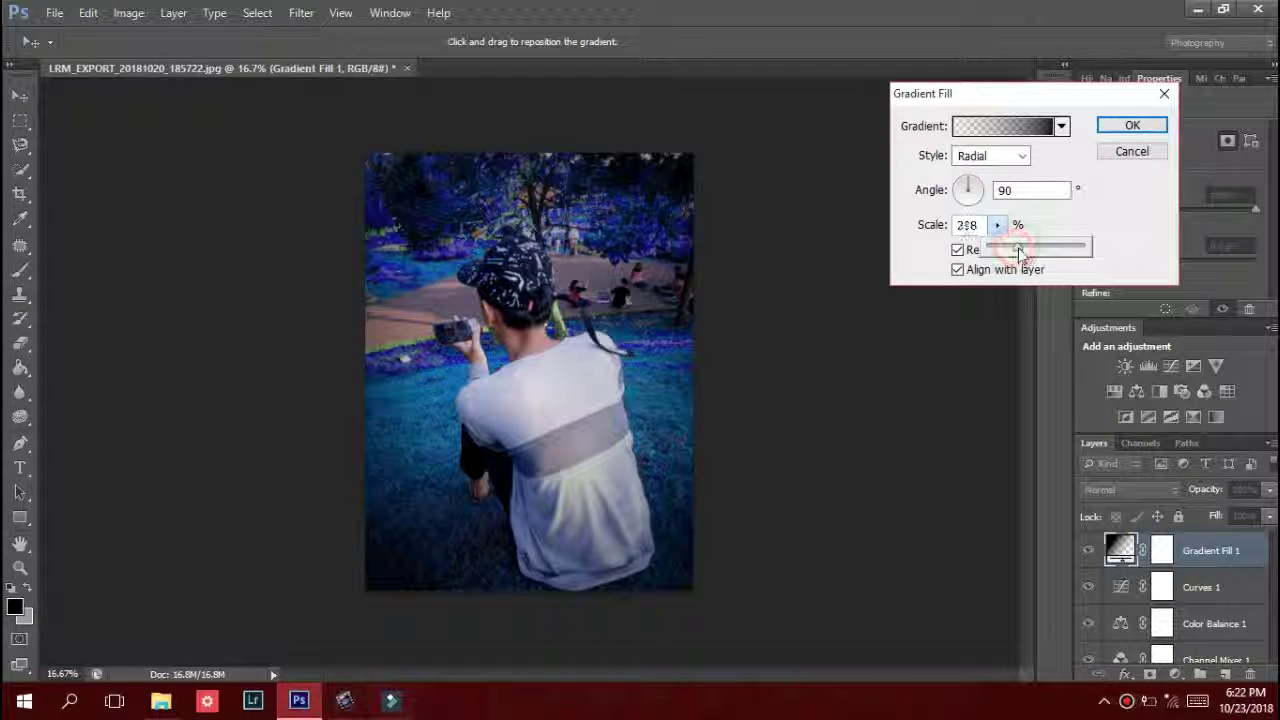
click(1118, 128)
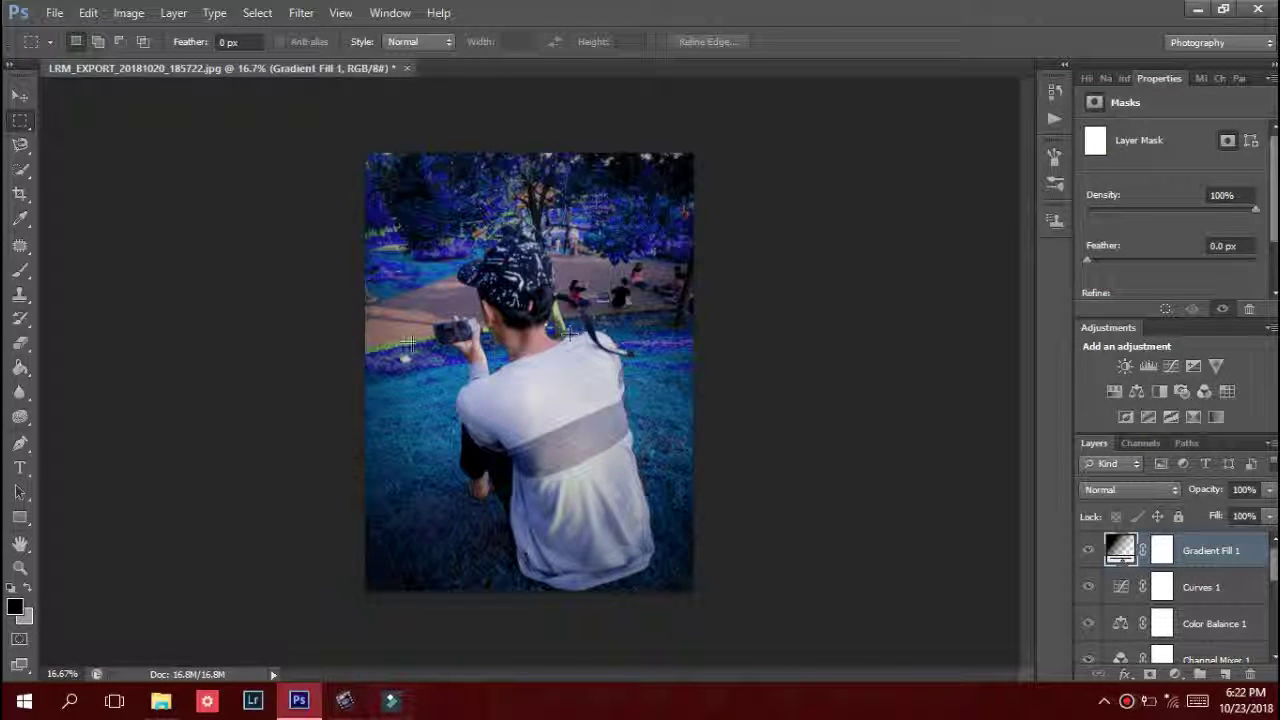
click(22, 95)
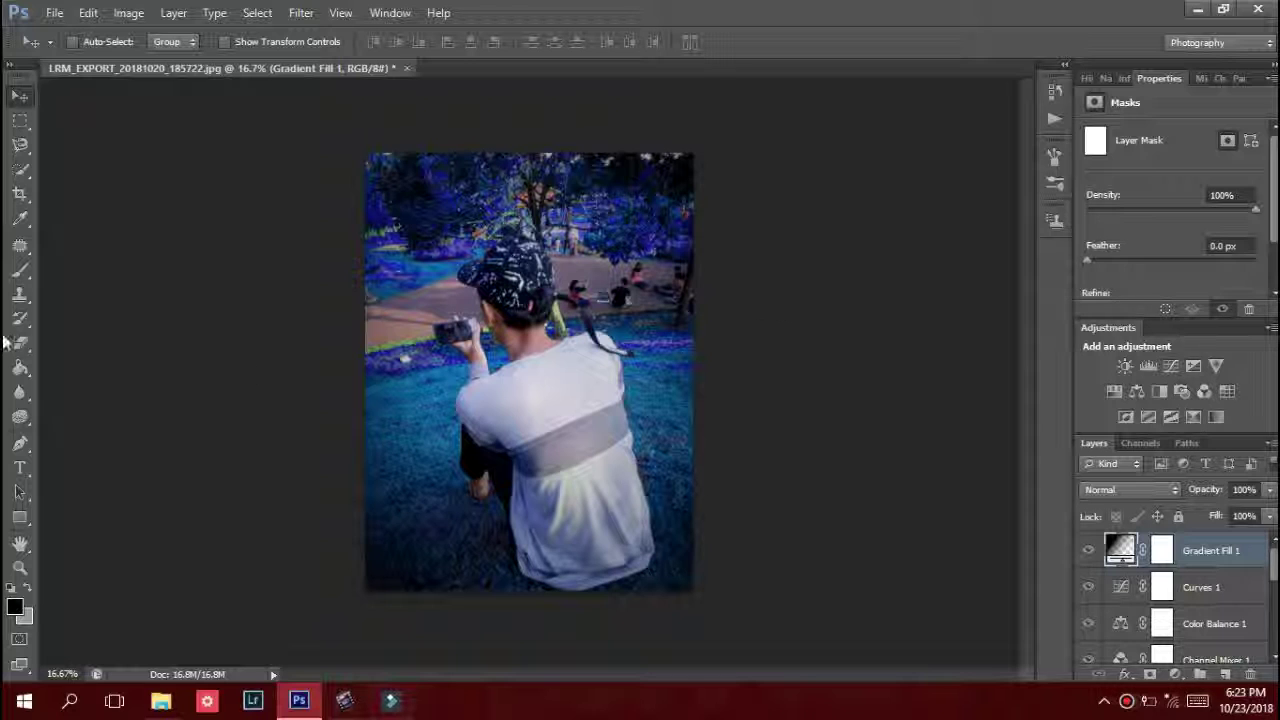
click(20, 467)
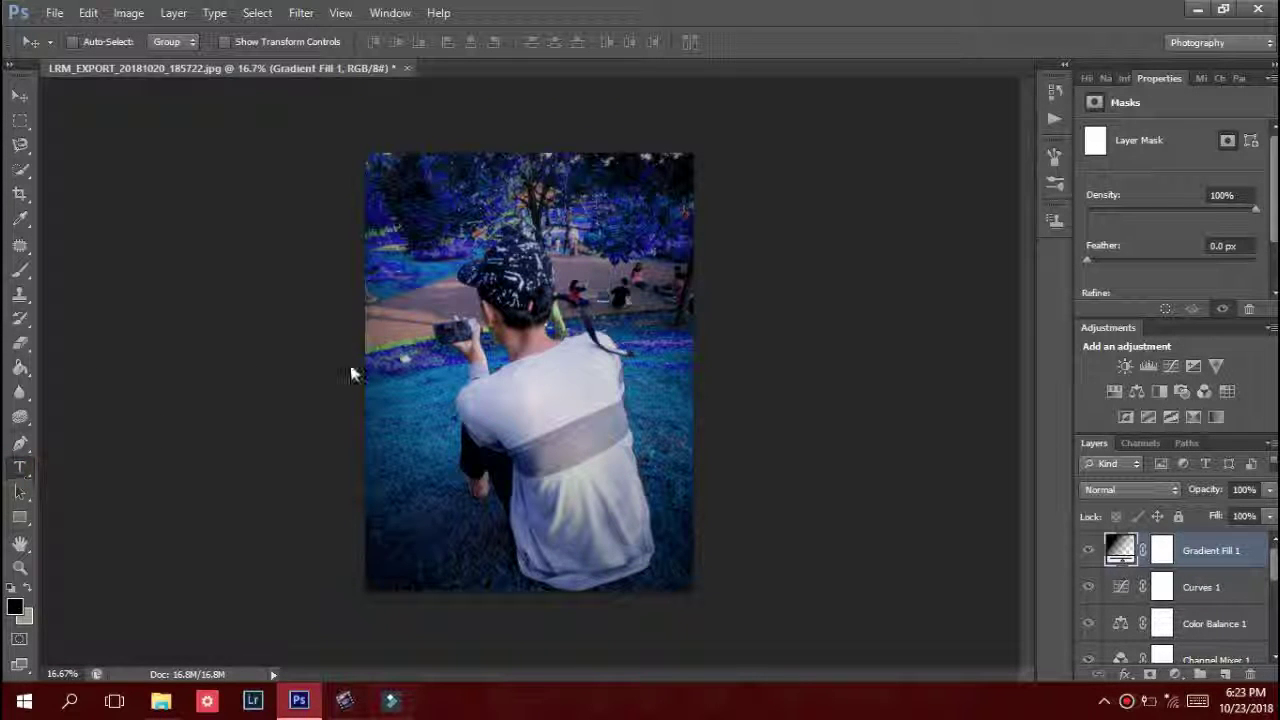